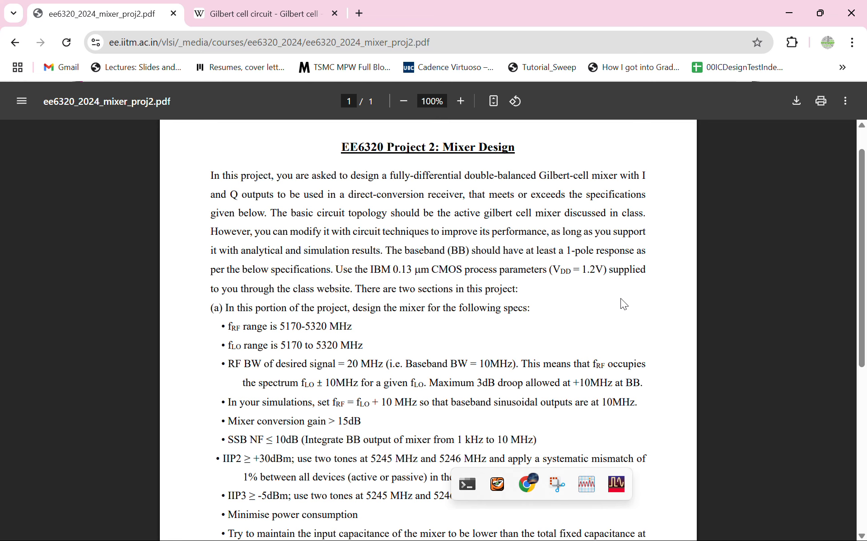
Go back to the EE6320 course page, view its Projects section, and return to the Mixer Design PDF
key("alt+Left")
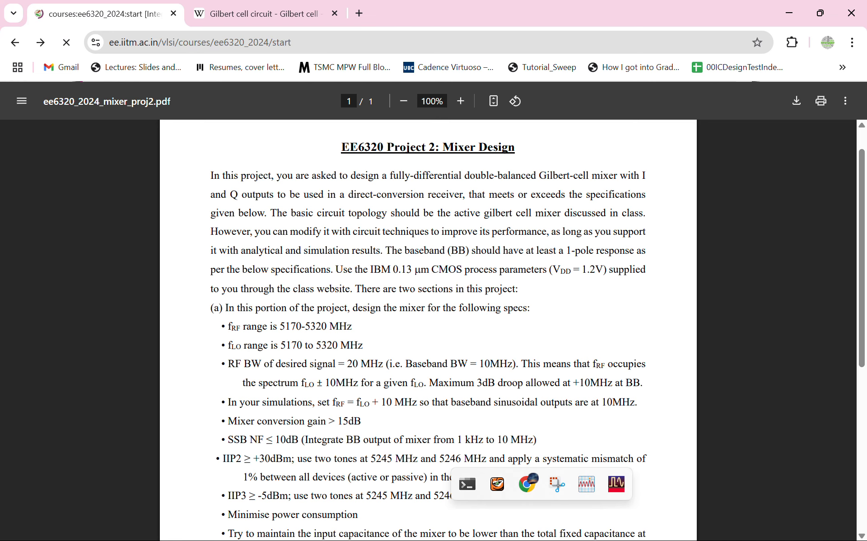
scroll(428, 311, "up", 15)
scroll(429, 312, "down", 20)
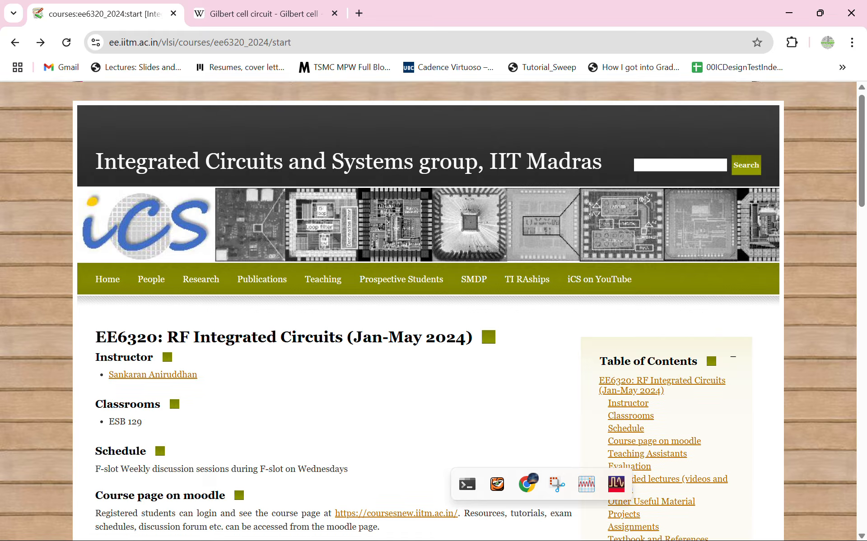
scroll(429, 312, "down", 1)
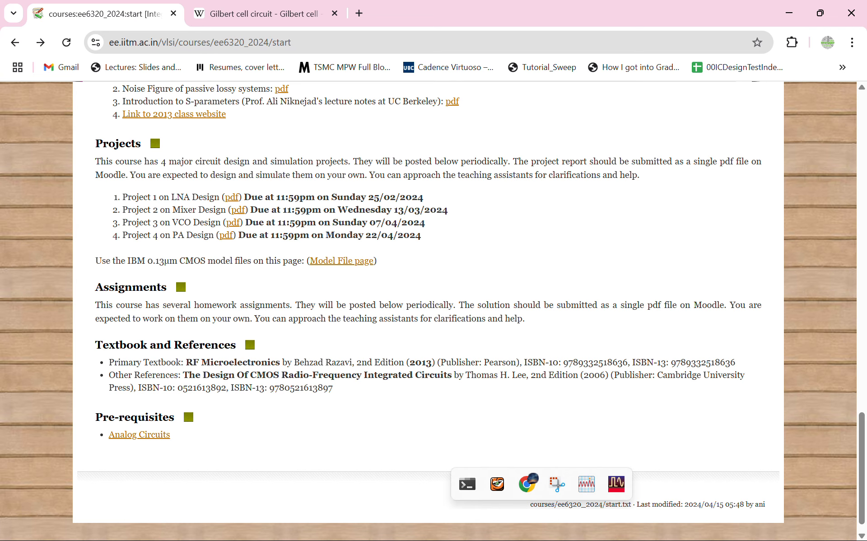
key("alt+Right")
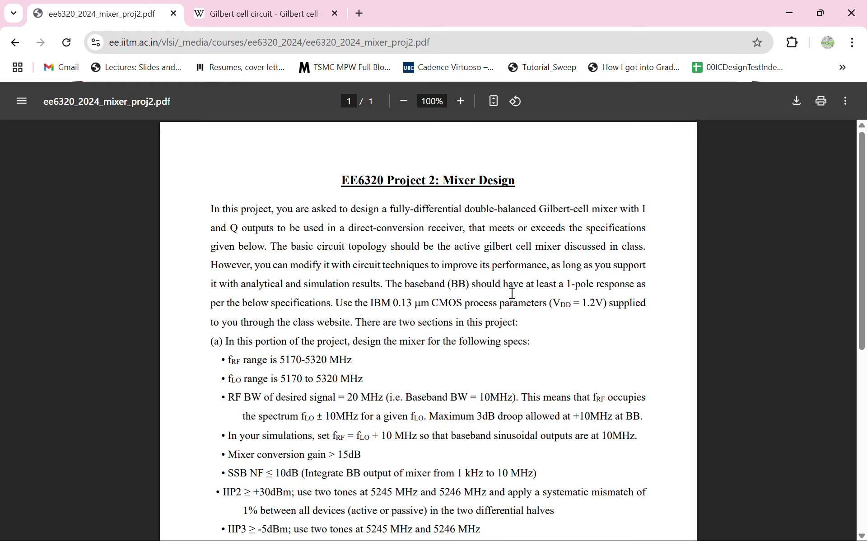
Read the Mixer Design project introduction and the RF and LO frequency ranges at 130% zoom
scroll(517, 294, "down", 1)
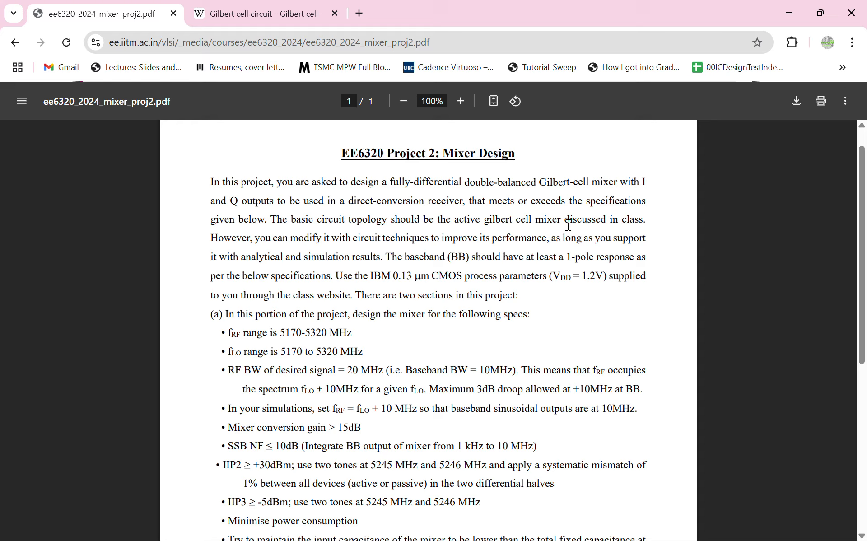
left_click_drag(552, 220, 577, 228)
left_click(554, 231)
scroll(393, 294, "up", 3, "ctrl")
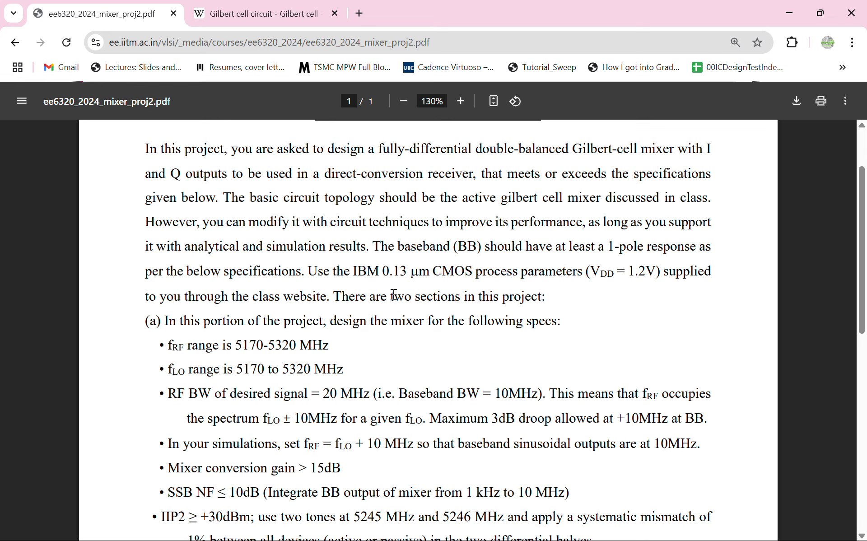
scroll(394, 295, "down", 2)
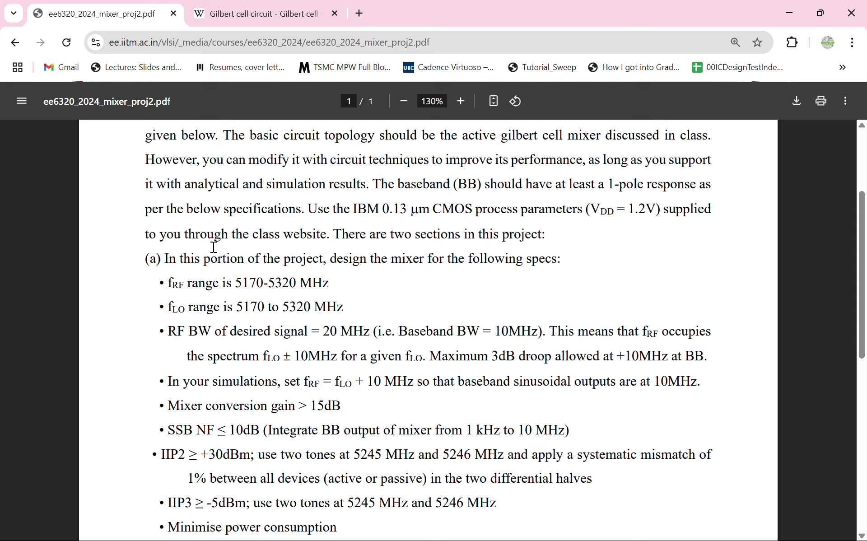
left_click_drag(166, 278, 247, 296)
scroll(394, 294, "down", 2)
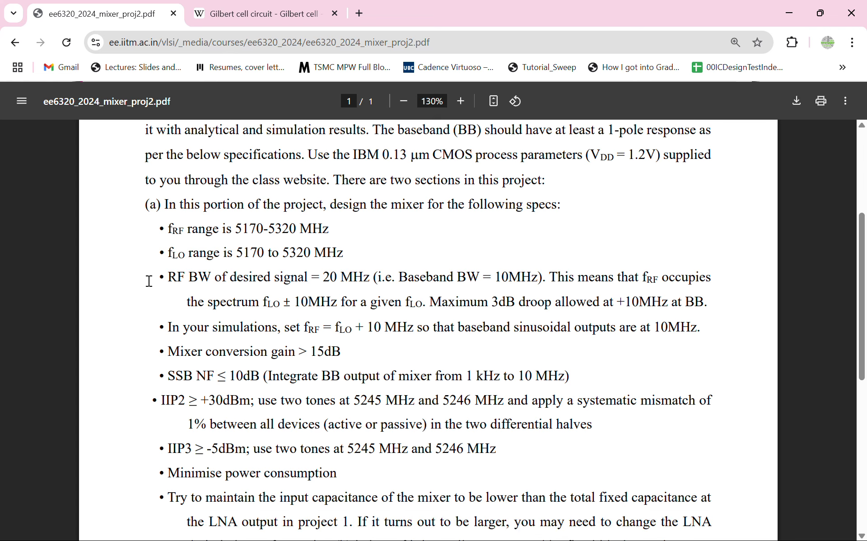
Examine the signal bandwidth and droop specification and the RF–LO frequency offset required in simulations
left_click_drag(159, 278, 537, 282)
left_click(401, 288)
left_click(535, 283)
left_click_drag(276, 305, 348, 308)
left_click(347, 310)
left_click_drag(297, 331, 403, 333)
left_click(400, 333)
scroll(400, 333, "down", 1)
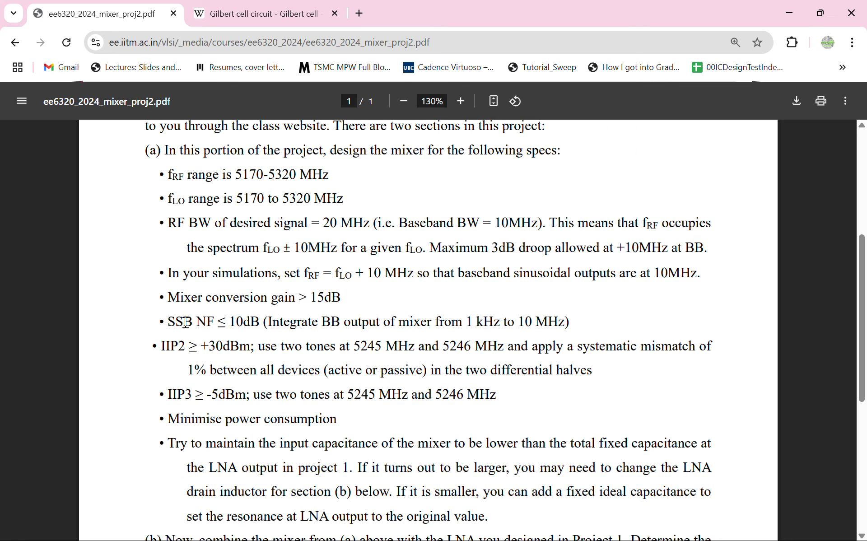
Examine the conversion gain, noise figure, IIP2, IIP3 and input capacitance specifications of the mixer
left_click_drag(200, 299, 343, 298)
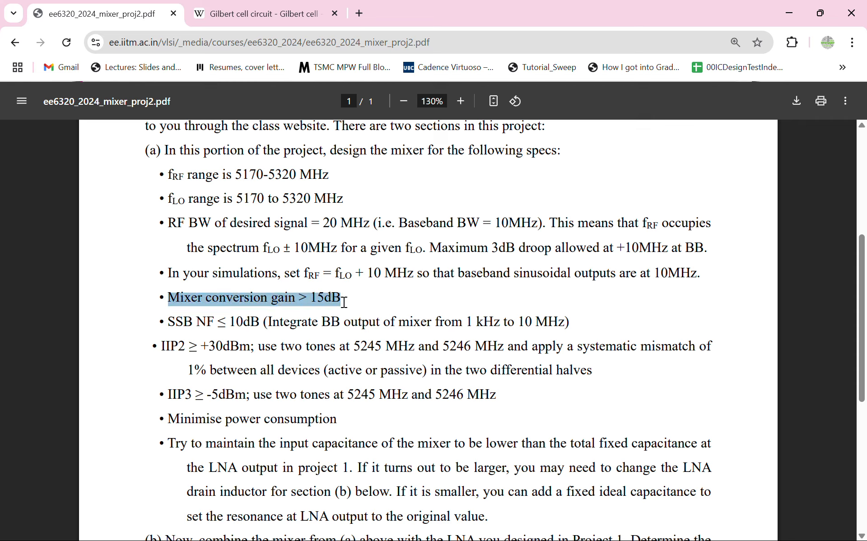
left_click(343, 299)
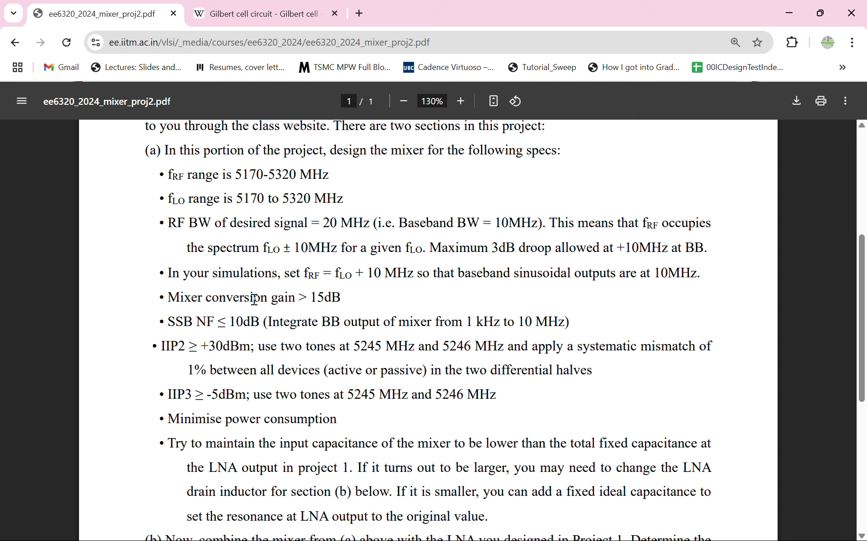
left_click_drag(324, 332, 457, 346)
left_click(457, 346)
left_click_drag(521, 347, 517, 380)
left_click(517, 380)
left_click_drag(163, 392, 270, 414)
left_click(270, 414)
scroll(271, 414, "down", 3)
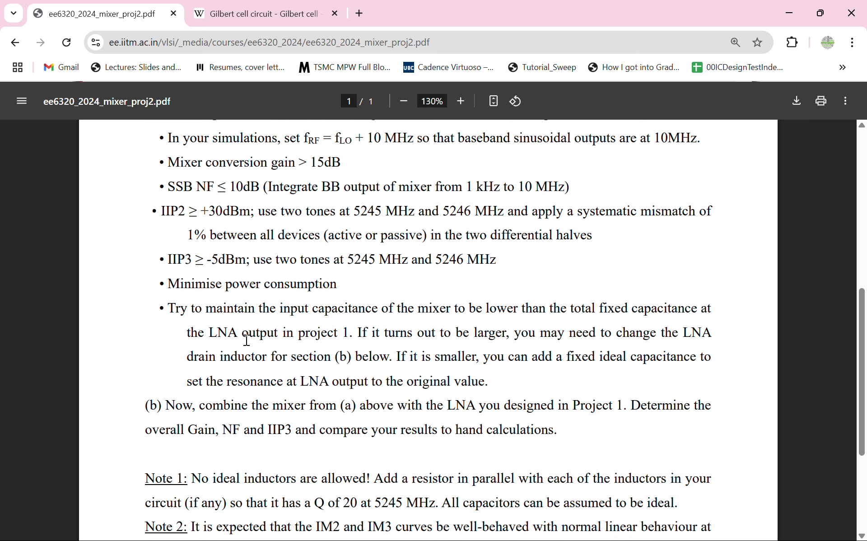
left_click_drag(167, 310, 469, 389)
left_click(470, 389)
Read part (b) on combining the mixer with the LNA, and view the Gilbert cell circuit diagram on Wikipedia
scroll(470, 388, "down", 2)
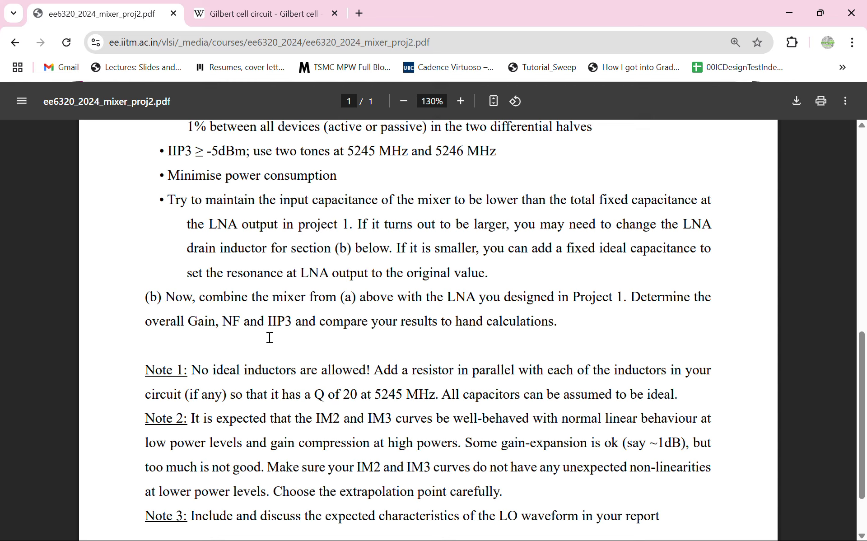
left_click_drag(146, 322, 267, 323)
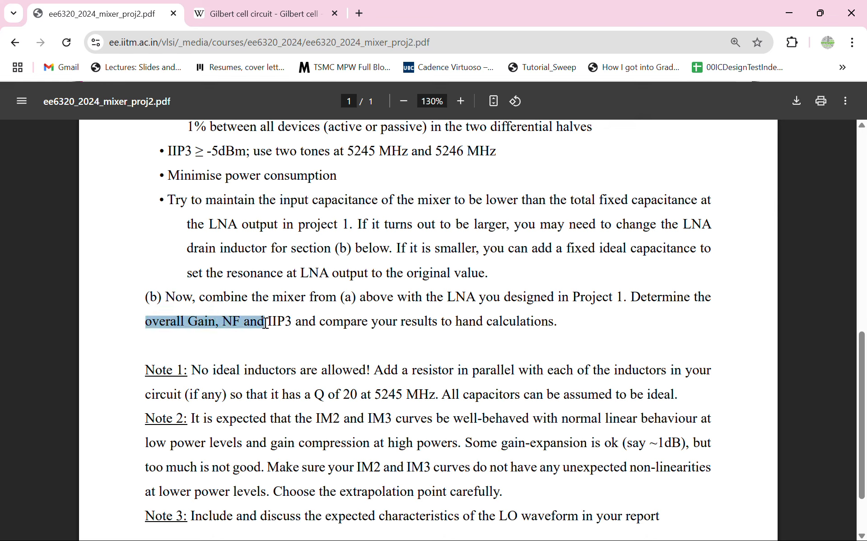
left_click(267, 324)
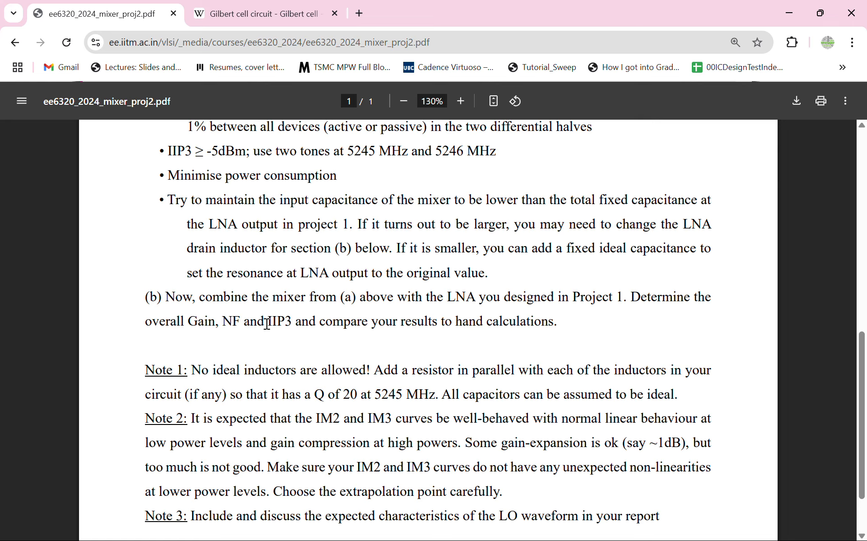
scroll(267, 324, "down", 1)
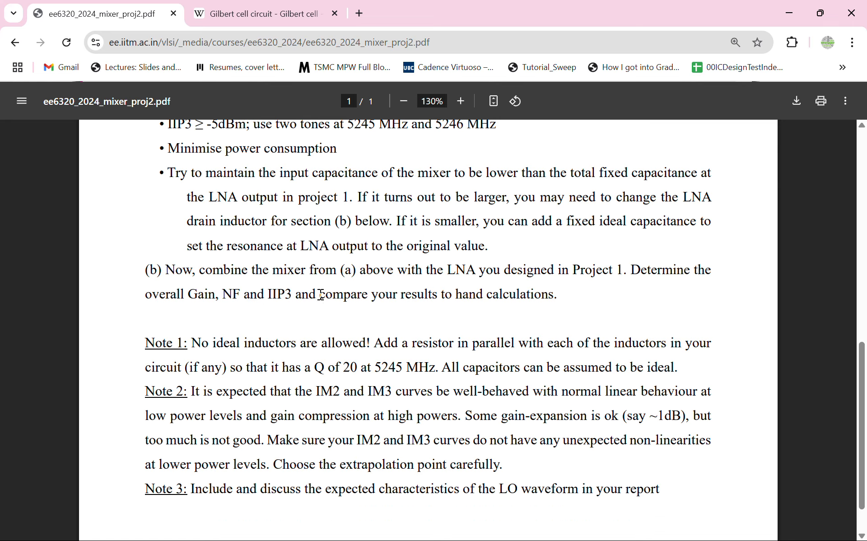
left_click_drag(320, 294, 592, 302)
left_click(535, 298)
left_click_drag(169, 271, 567, 300)
left_click(566, 300)
scroll(566, 300, "down", 2)
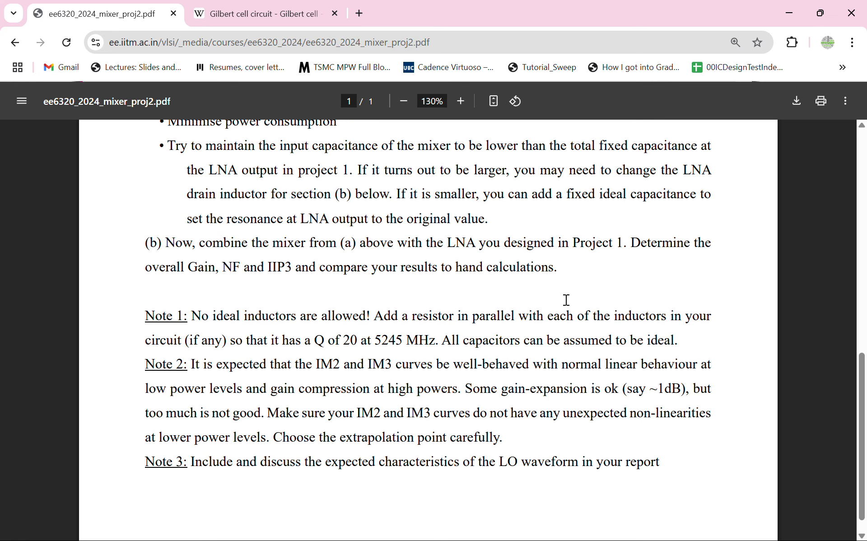
left_click(250, 14)
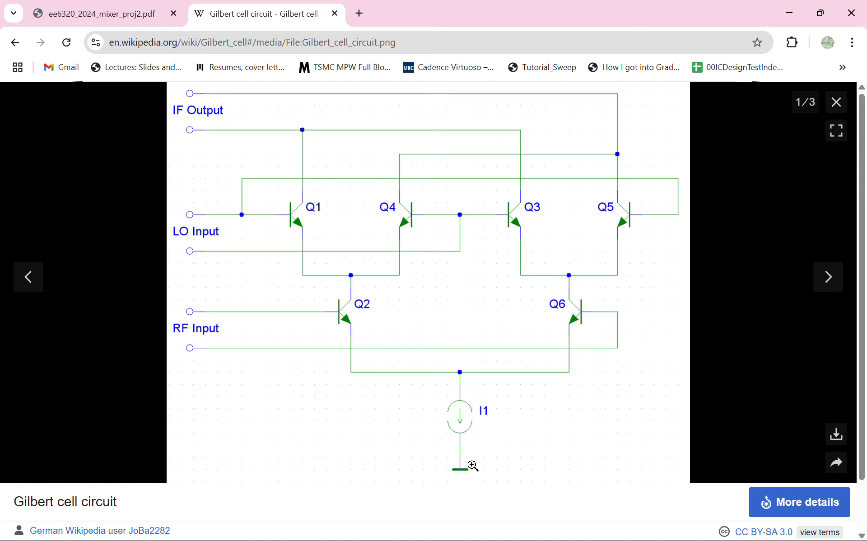
Switch to the Cadence session in TigerVNC and open the schematic view of the Mixer cell
key("super")
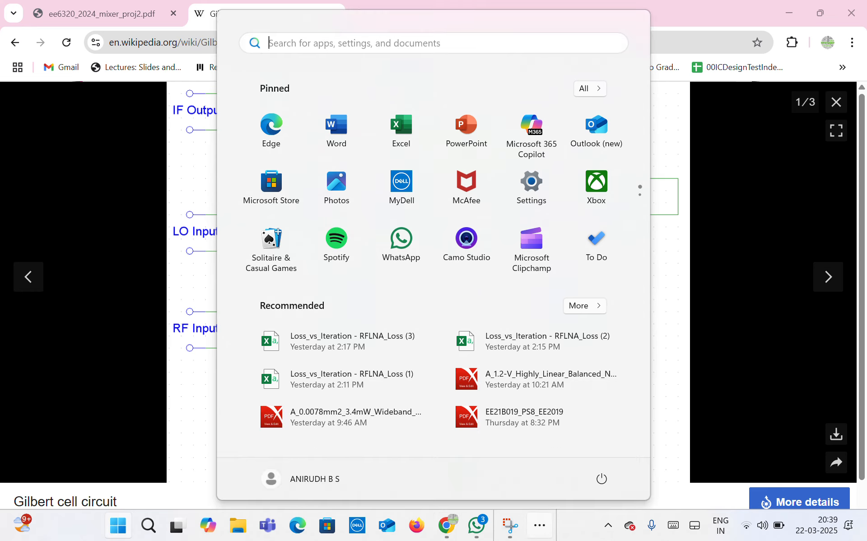
key("super")
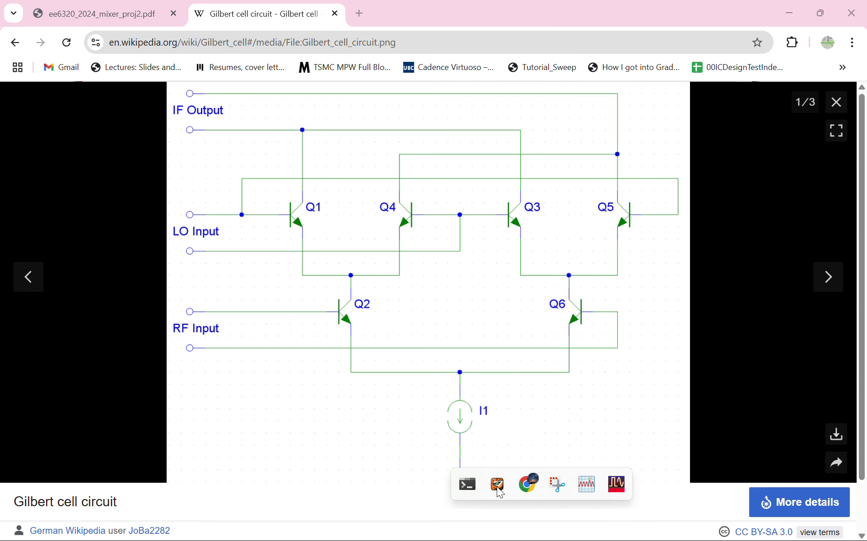
left_click(498, 487)
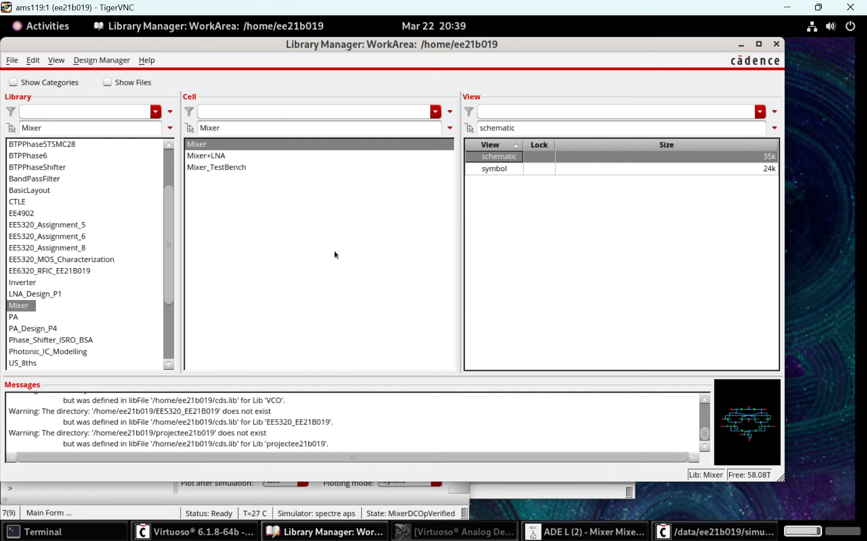
left_click(439, 533)
left_click(439, 533)
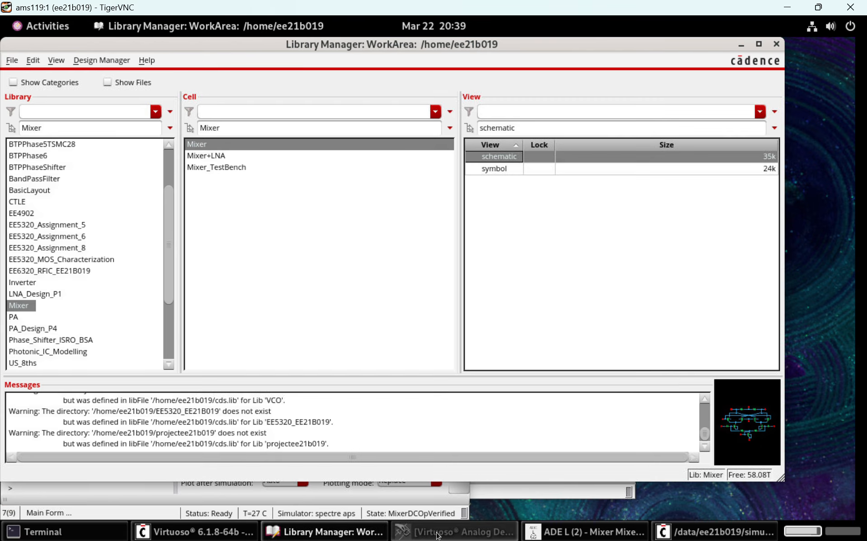
double_click(514, 158)
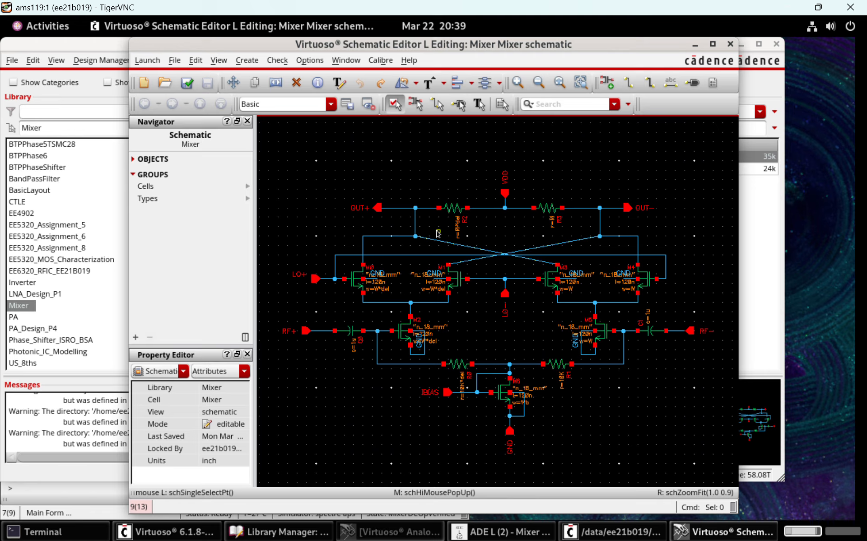
Draw a horizontal test wire in the empty area above the VDD pin and delete it
key("w")
left_click(382, 151)
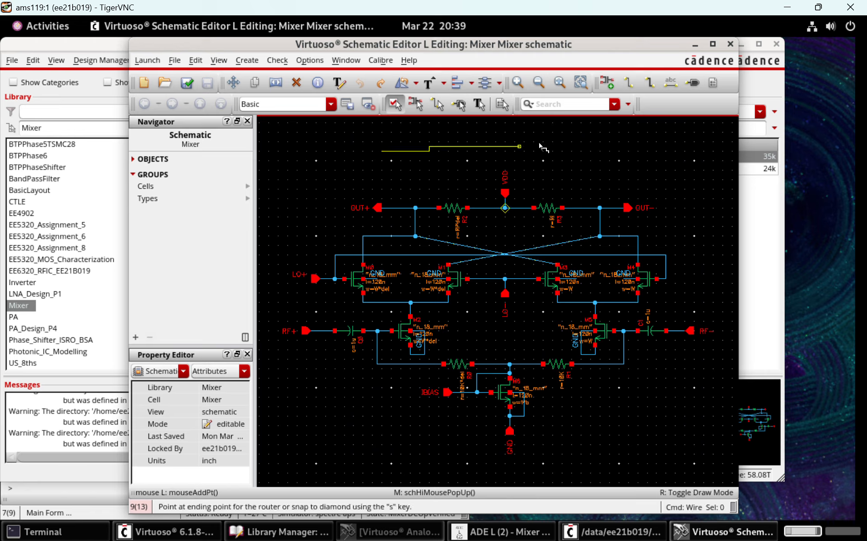
double_click(582, 152)
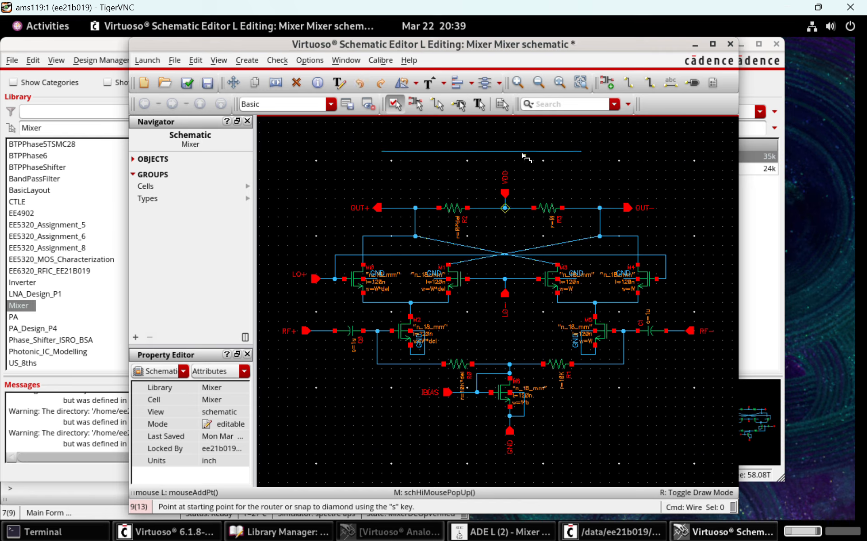
key("Escape")
left_click(510, 151)
key("Delete")
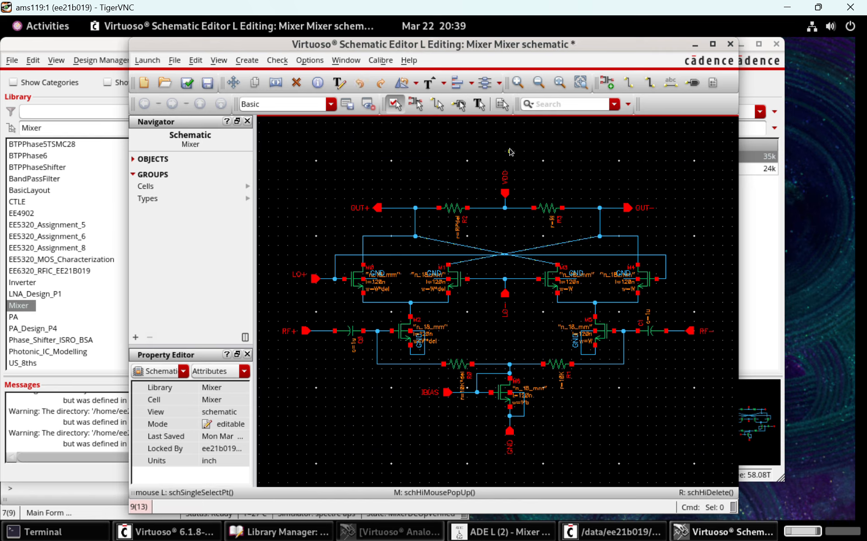
Set the Add Wire draw mode to the straight diagonal option
key("w")
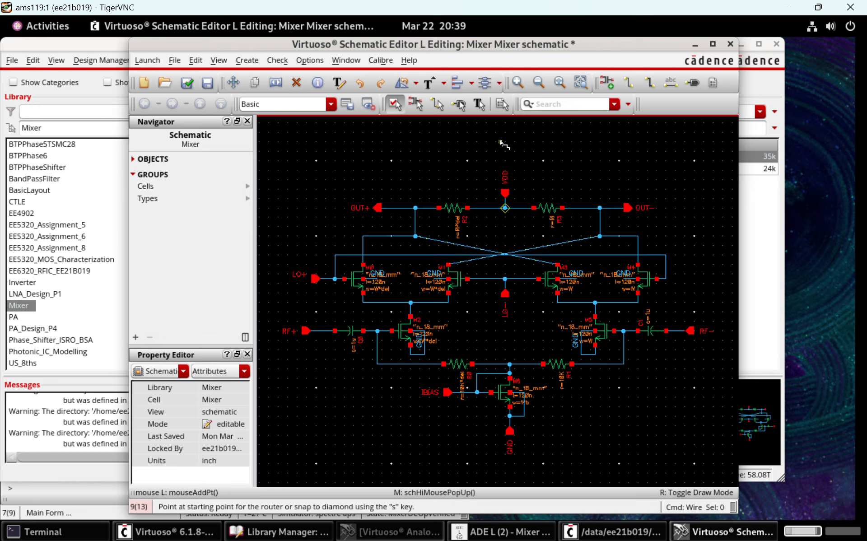
key("F3")
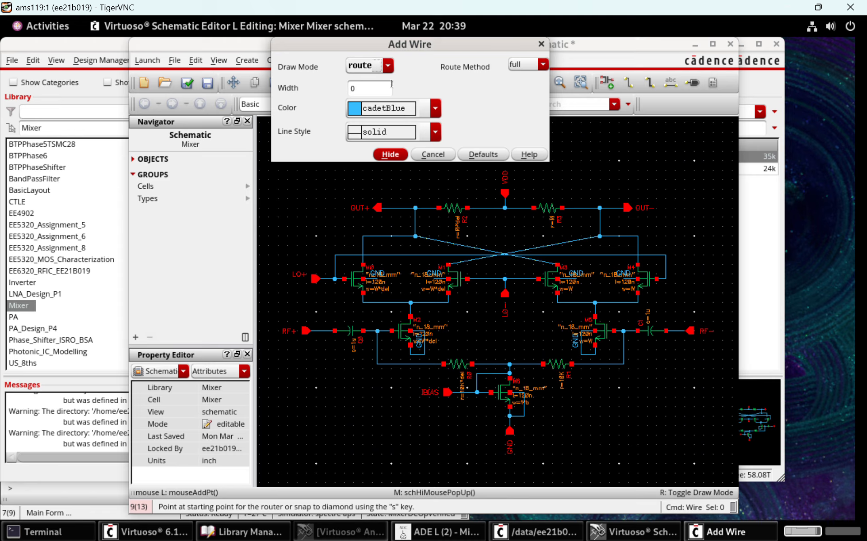
left_click(388, 66)
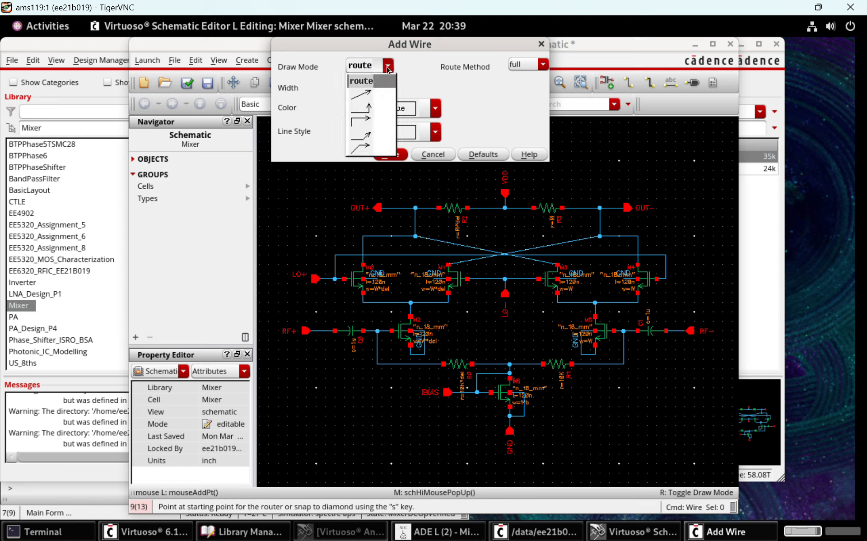
left_click(376, 95)
left_click(372, 156)
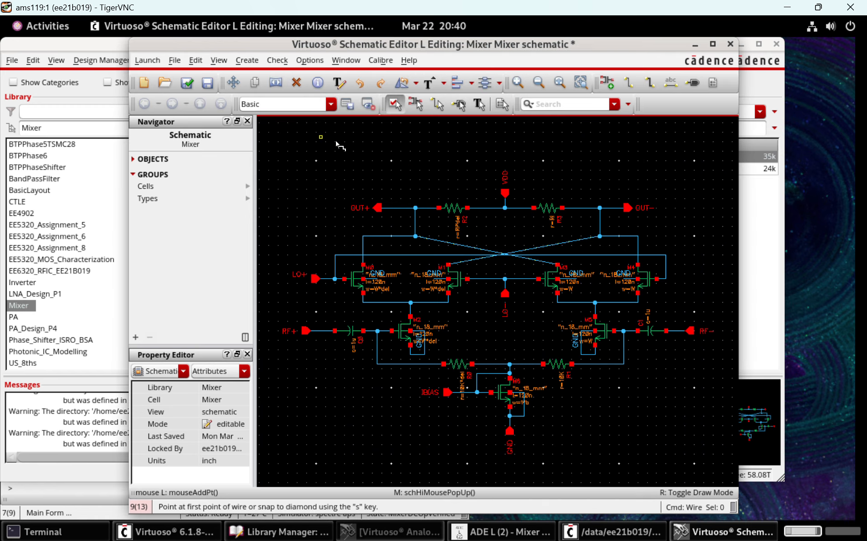
Draw a diagonal test wire in the empty area above the OUT+ pin and delete it
left_click(320, 136)
key("Escape")
left_click(407, 168)
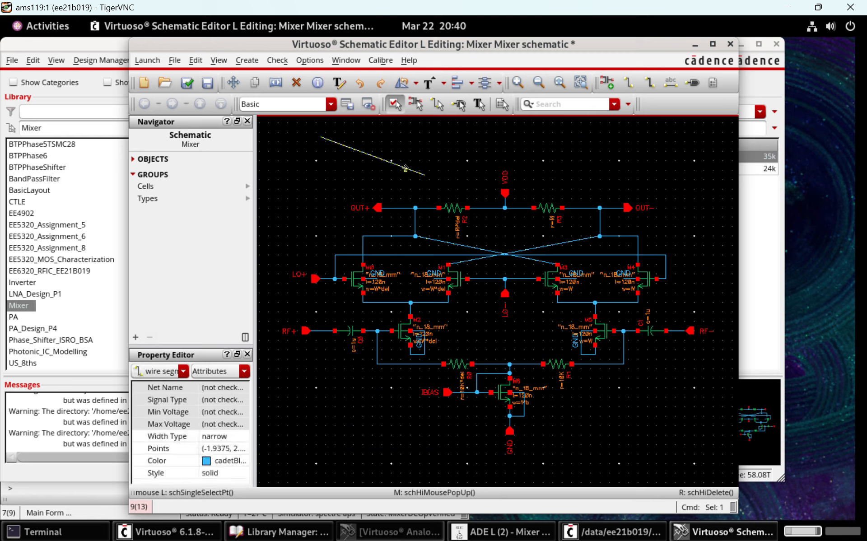
key("Delete")
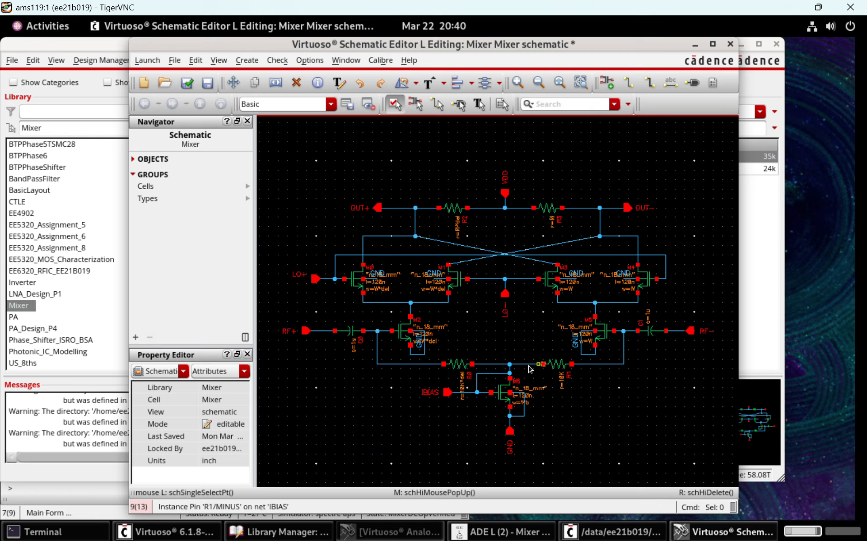
Check and save the Mixer schematic, and bring up the creation of a cellview from the current cellview
left_click(194, 90)
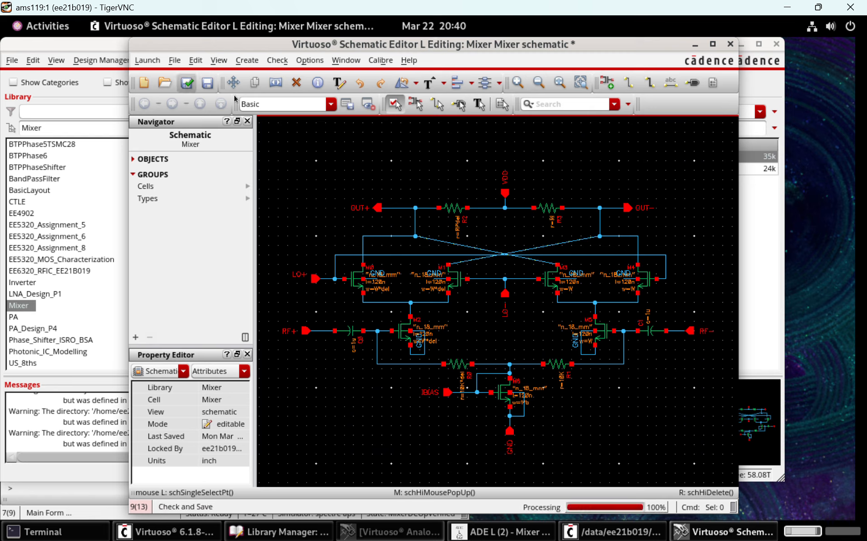
left_click(247, 61)
mouse_move(352, 236)
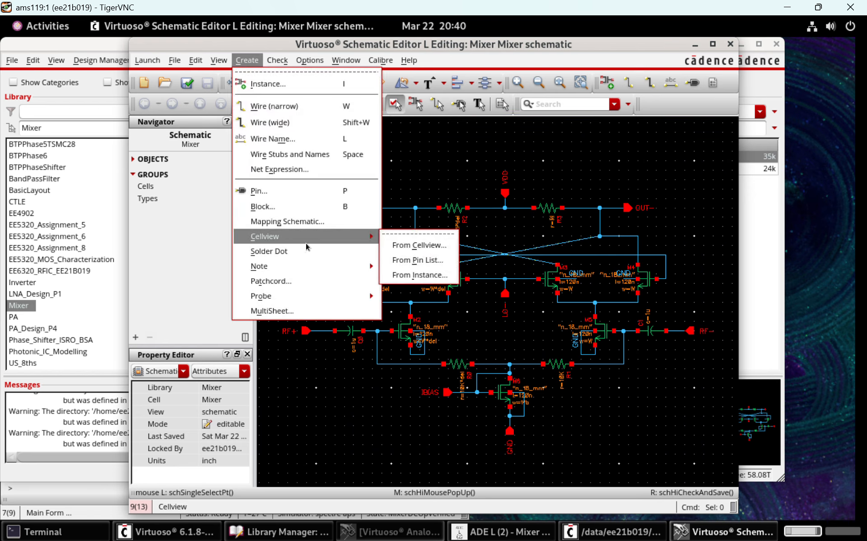
left_click(421, 245)
left_click(483, 257)
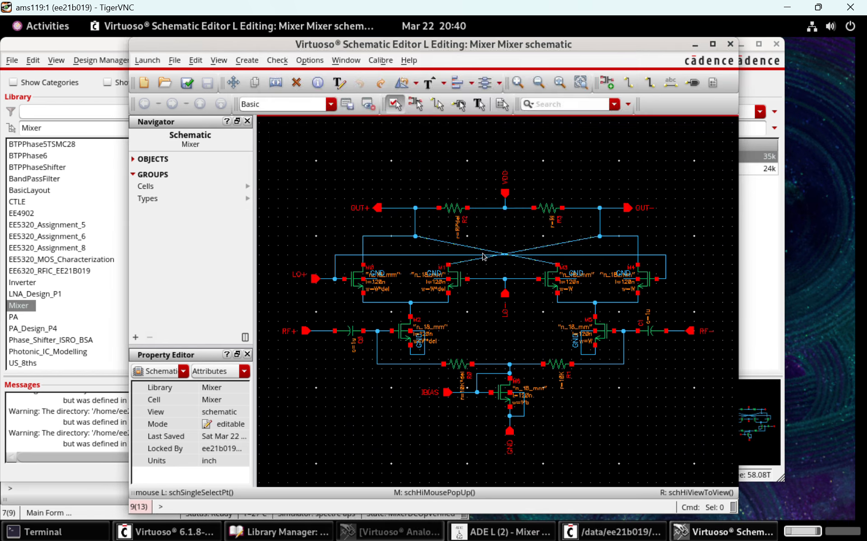
Close the Mixer schematic, view the Mixer cell's symbol and close it again
left_click(731, 44)
double_click(497, 169)
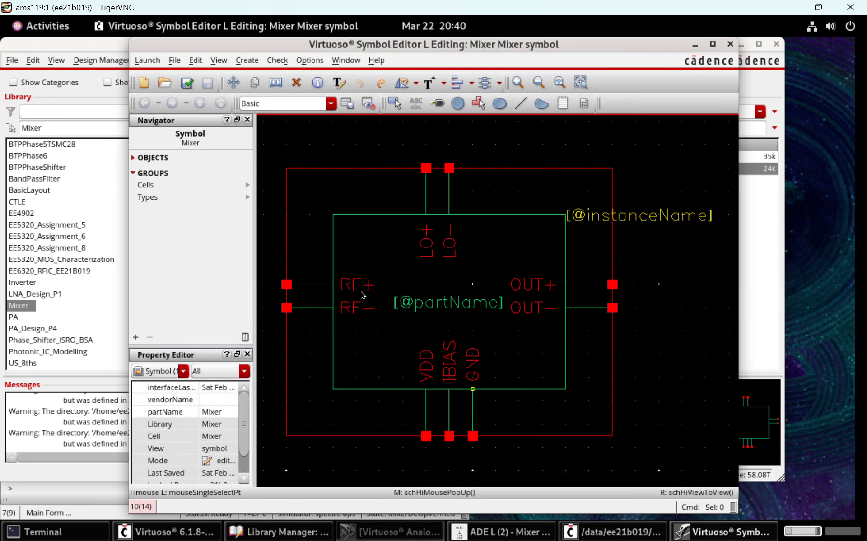
left_click(731, 44)
Select the schematic view of the Mixer_TestBench cell and switch to its open schematic window
left_click(239, 168)
left_click(497, 156)
left_click(433, 526)
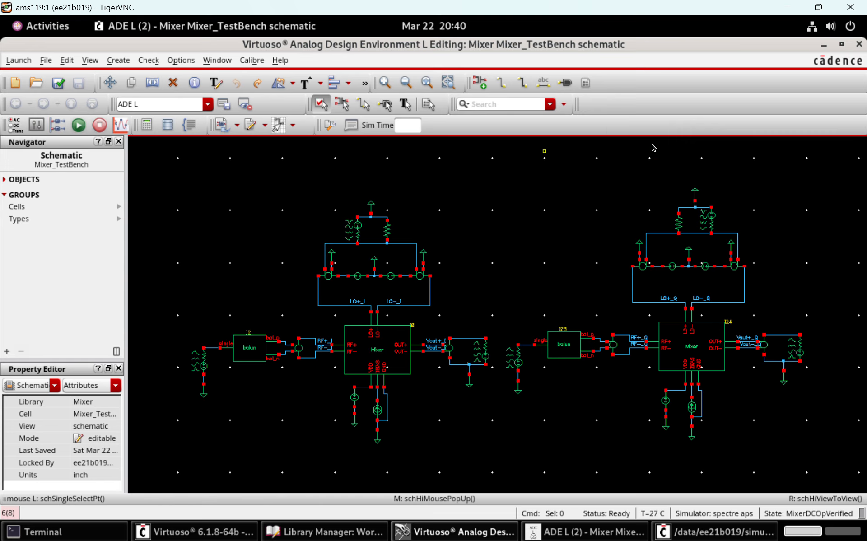
Inspect the pulse source properties of PORT3, which drives the LO inputs of the I-path mixer, and close them
scroll(283, 227, "up", 2, "ctrl")
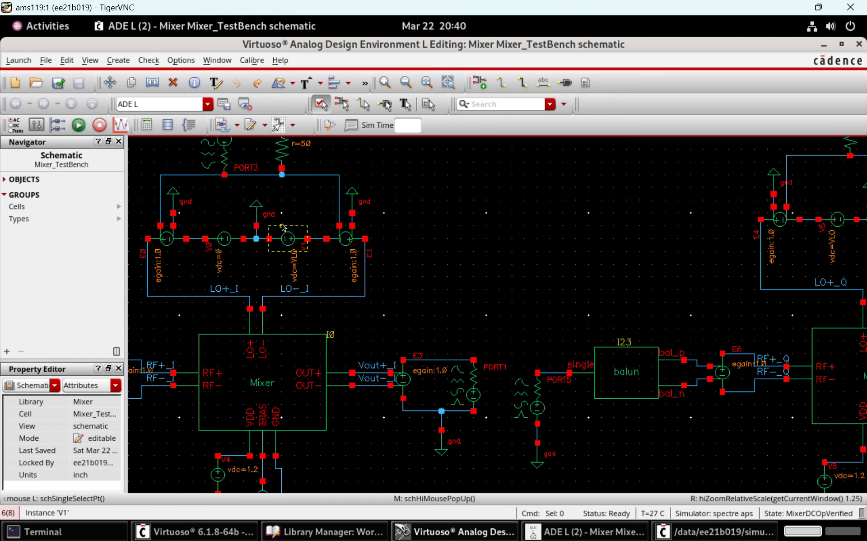
scroll(282, 227, "up", 1)
scroll(283, 227, "up", 2, "ctrl")
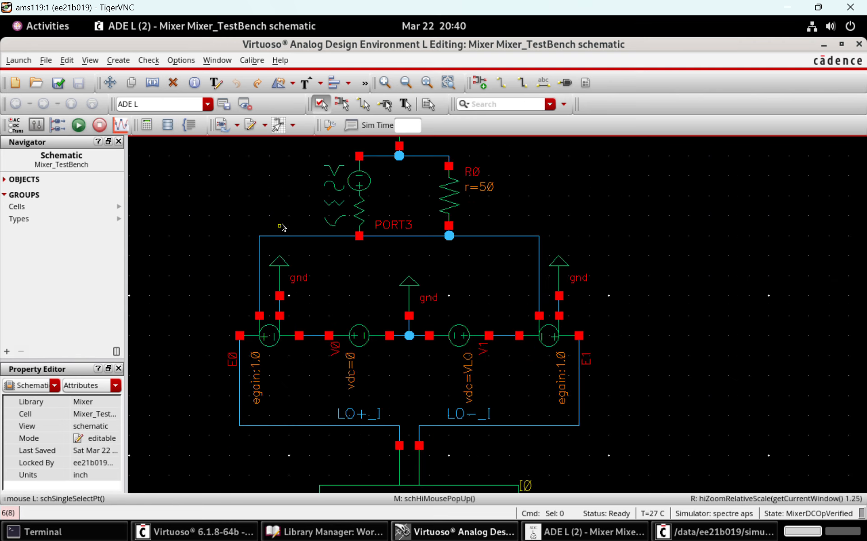
left_click(359, 203)
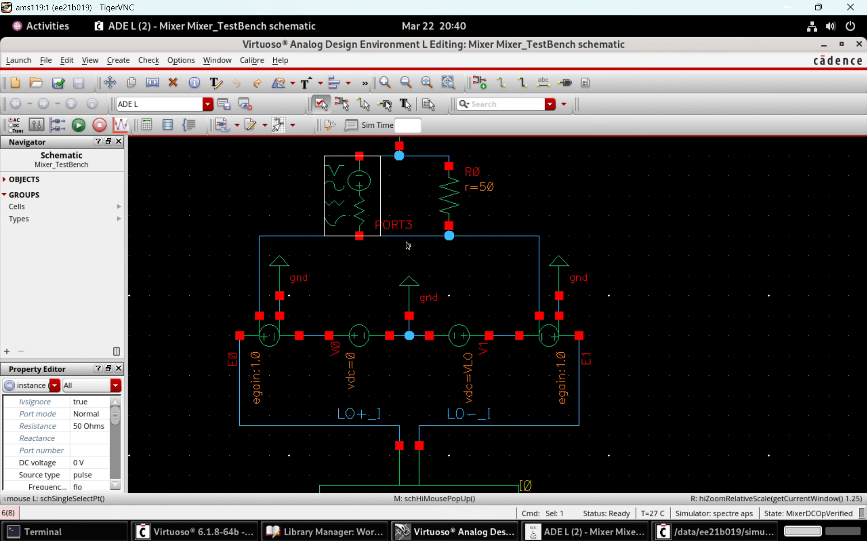
key("q")
scroll(836, 247, "down", 5)
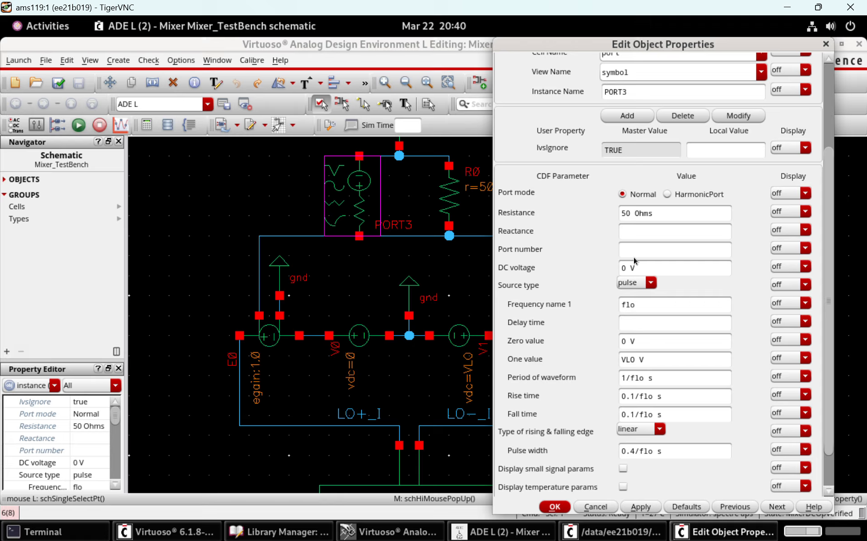
left_click_drag(635, 306, 605, 306)
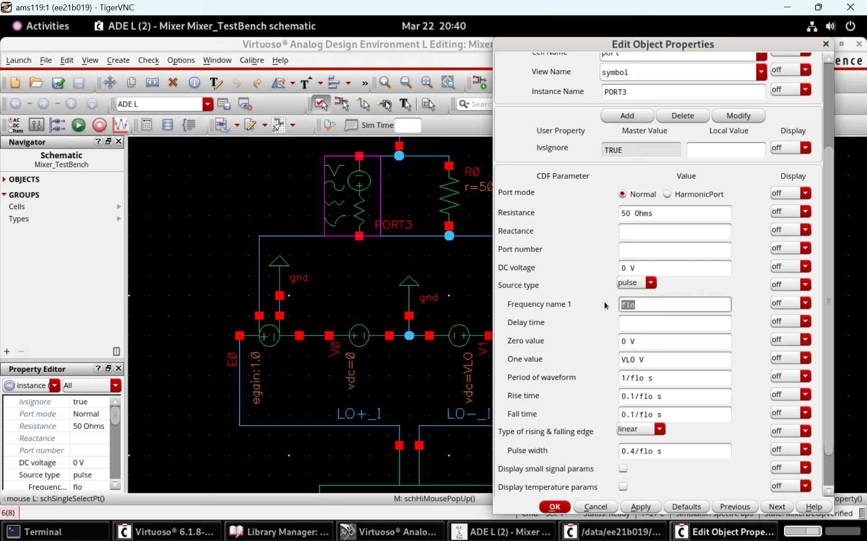
left_click(652, 309)
scroll(822, 389, "down", 2)
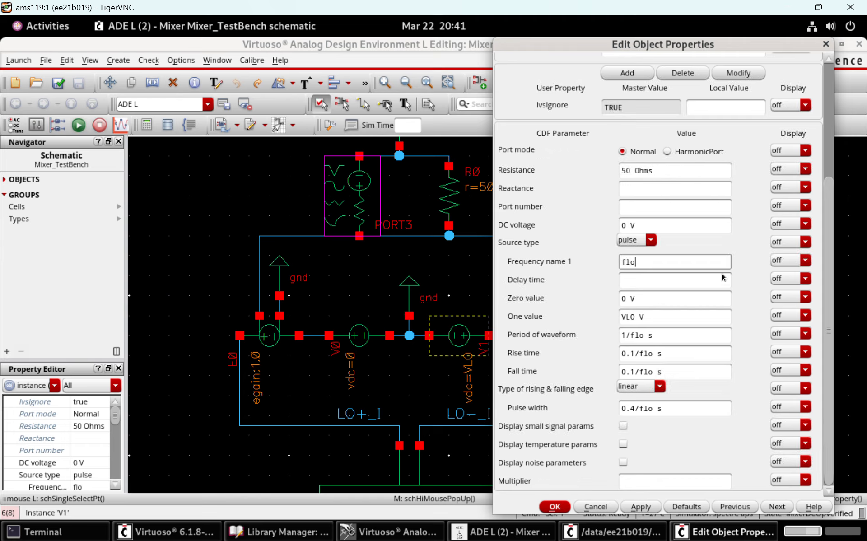
left_click(557, 507)
left_click(667, 318)
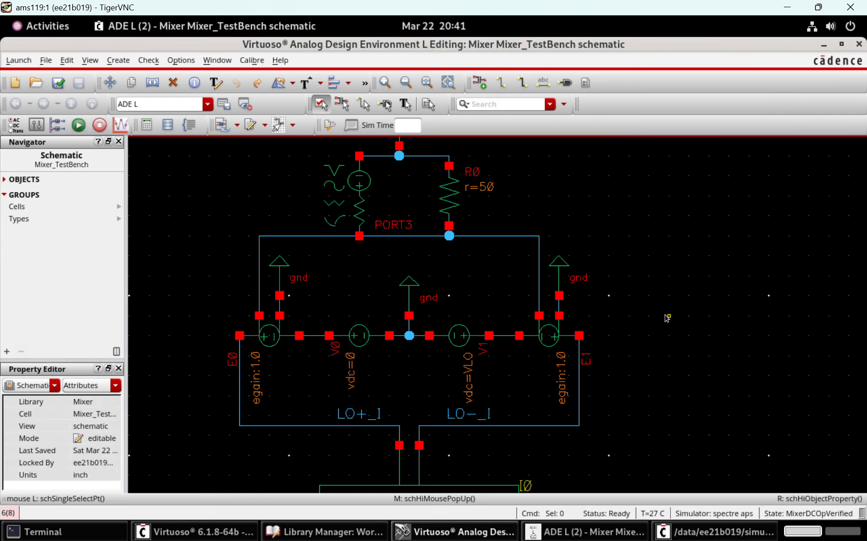
Inspect the properties of PORT4 in the Q-path LO network, including its delay time, and close them
scroll(667, 318, "left", 5)
left_click(489, 166)
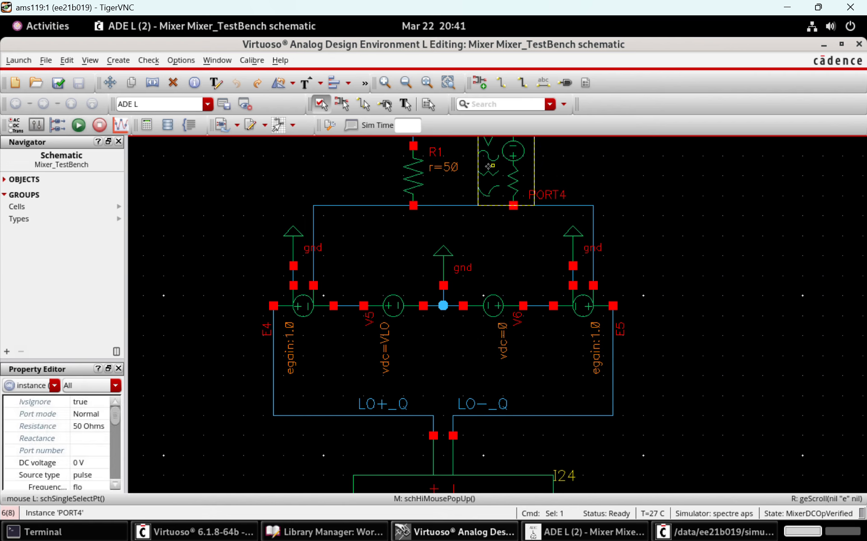
key("q")
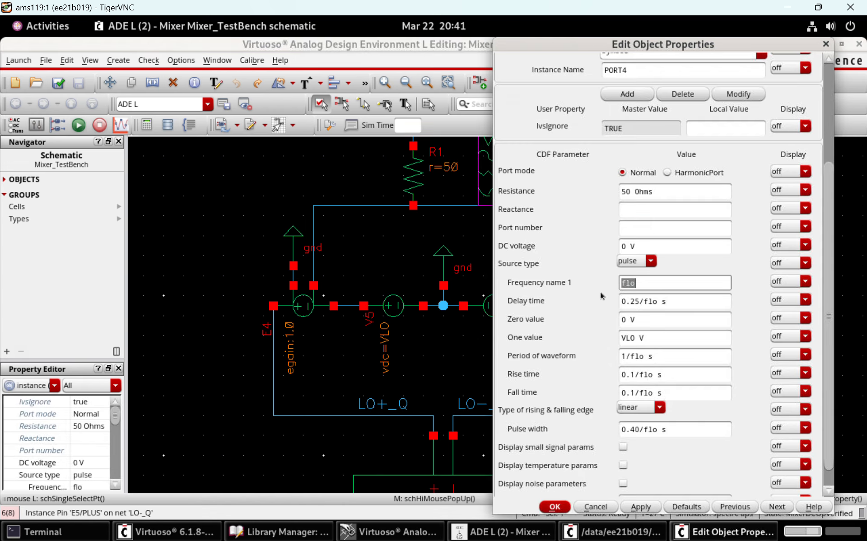
key("Tab")
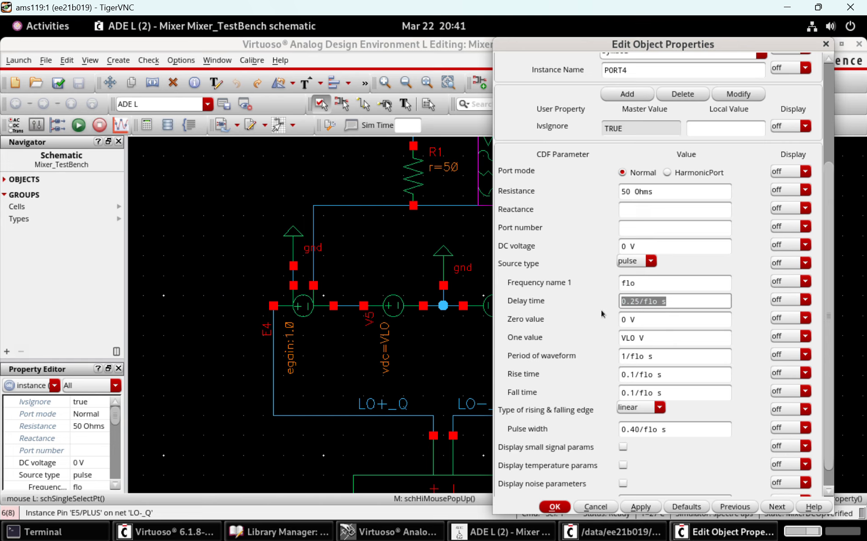
left_click(555, 506)
Examine the LO drive network of the Q-path mixer in the testbench
scroll(707, 352, "left", 6)
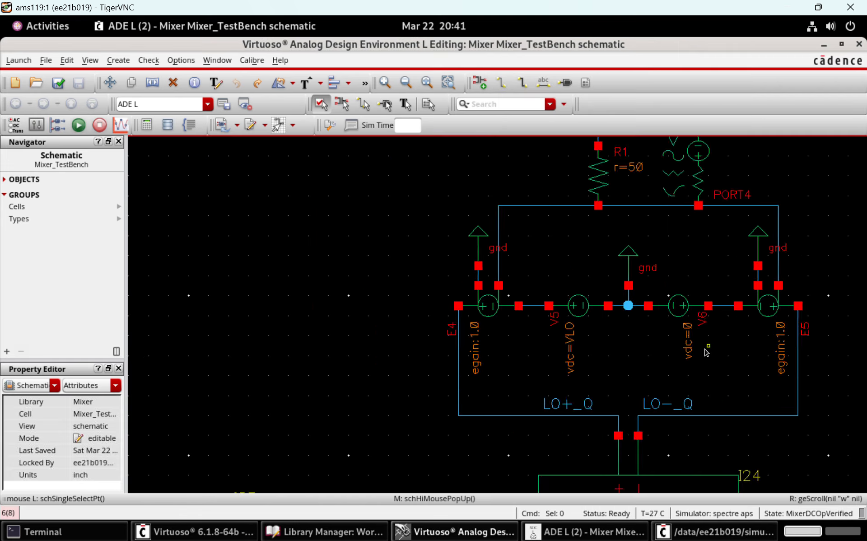
scroll(707, 352, "right", 4)
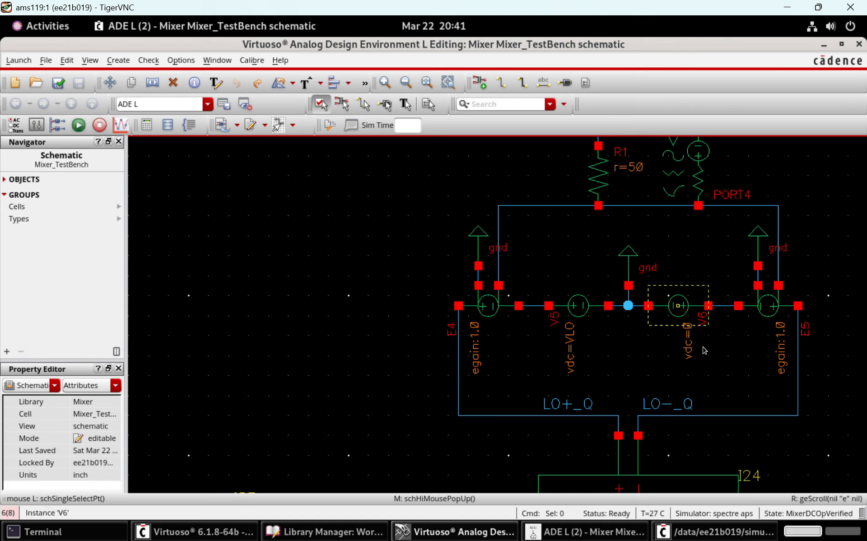
scroll(688, 219, "up", 2)
key("Right")
key("Down")
key("Left")
key("Left")
key("Left")
key("Left")
key("Left")
key("Left")
key("Left")
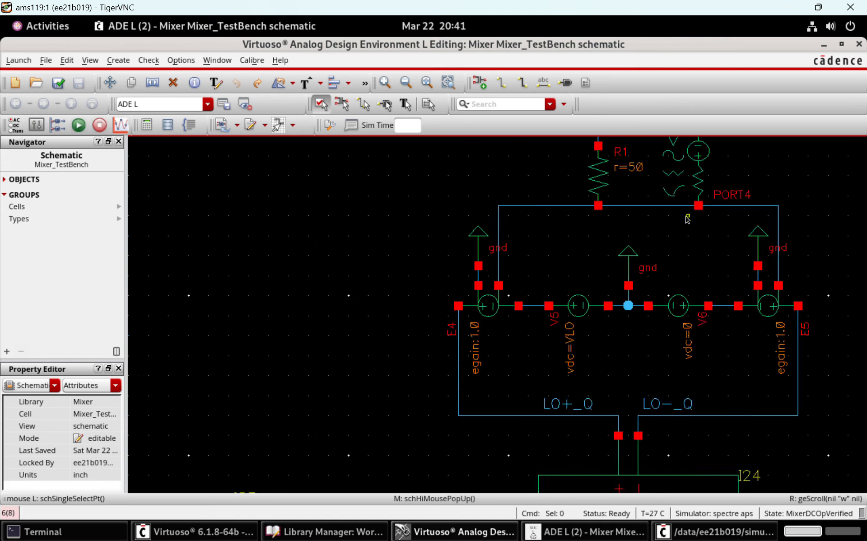
Inspect the source type and small-signal properties of PORT0 at the I-path balun's single-ended input, and close them
key("Down")
key("Down")
key("Down")
key("Left")
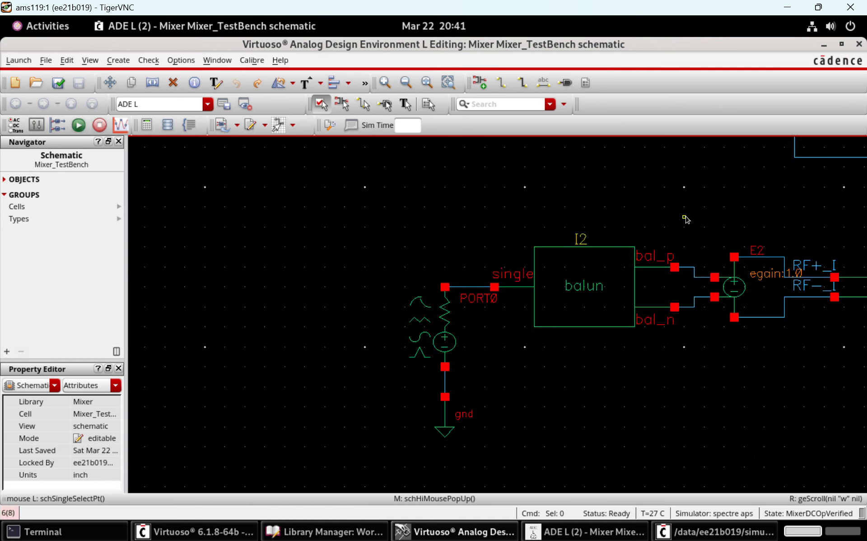
left_click(438, 337)
key("q")
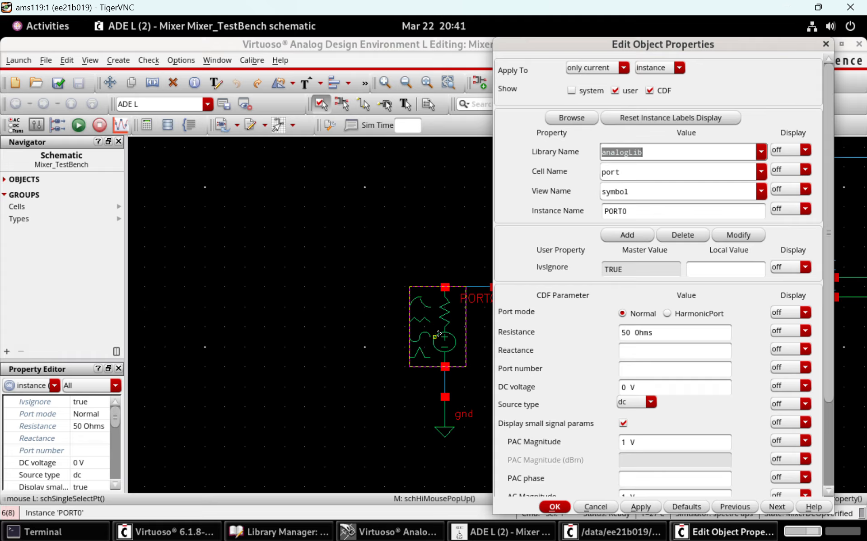
scroll(827, 356, "down", 3)
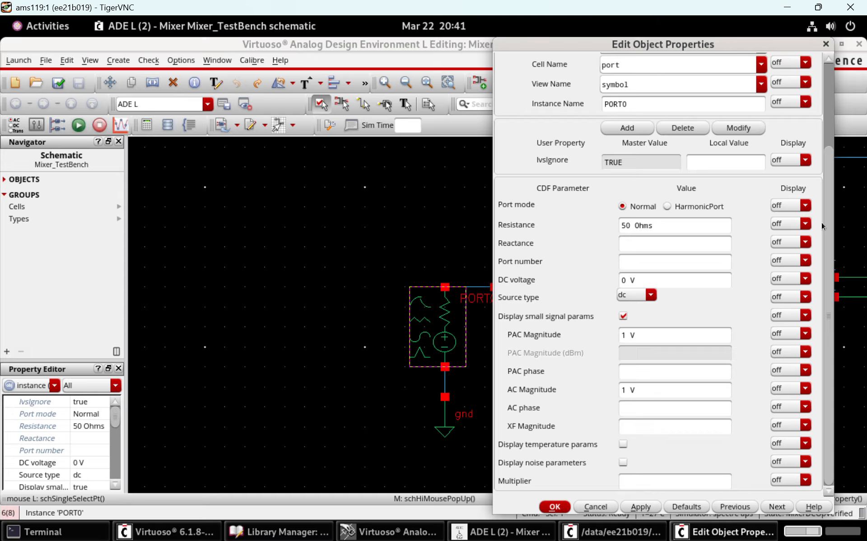
left_click_drag(825, 164, 817, 199)
left_click(563, 505)
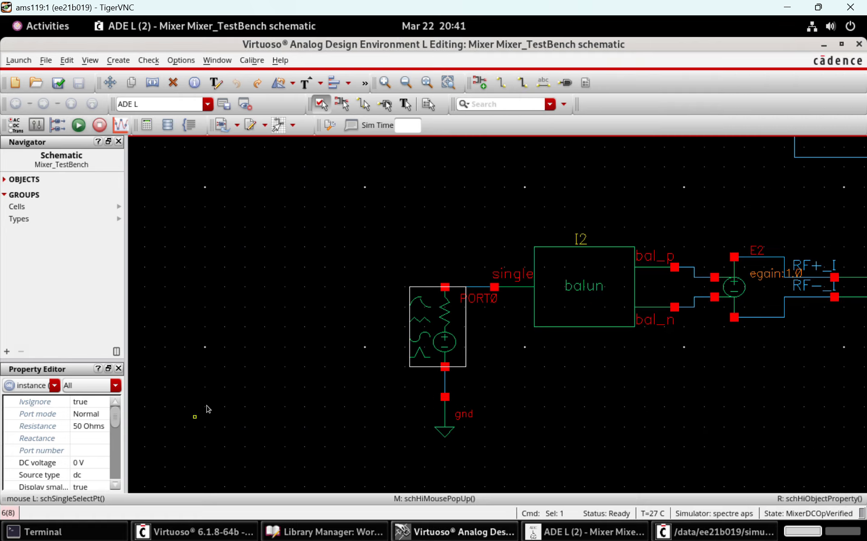
Examine the I-path mixer's RF connections, supply and bias sources, and output port in the testbench
left_click(305, 349)
key("Right")
key("Right")
key("Left")
key("Left")
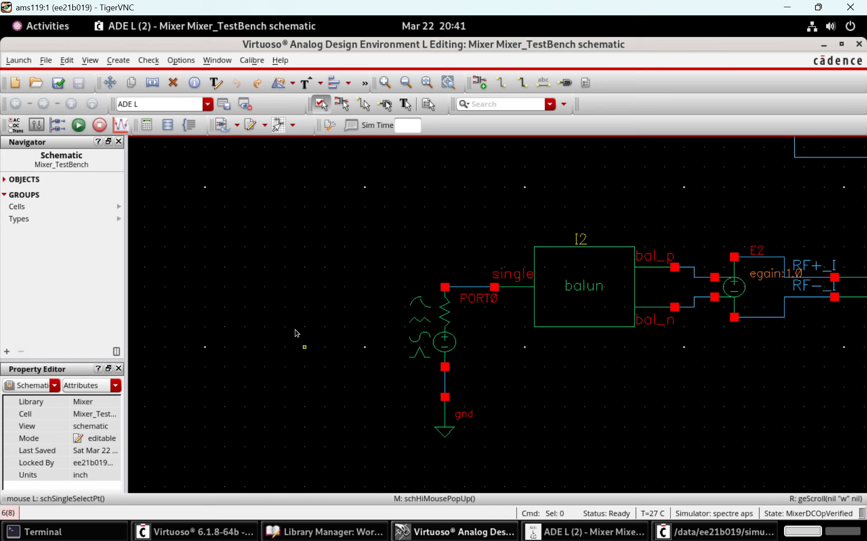
key("Right")
key("Right")
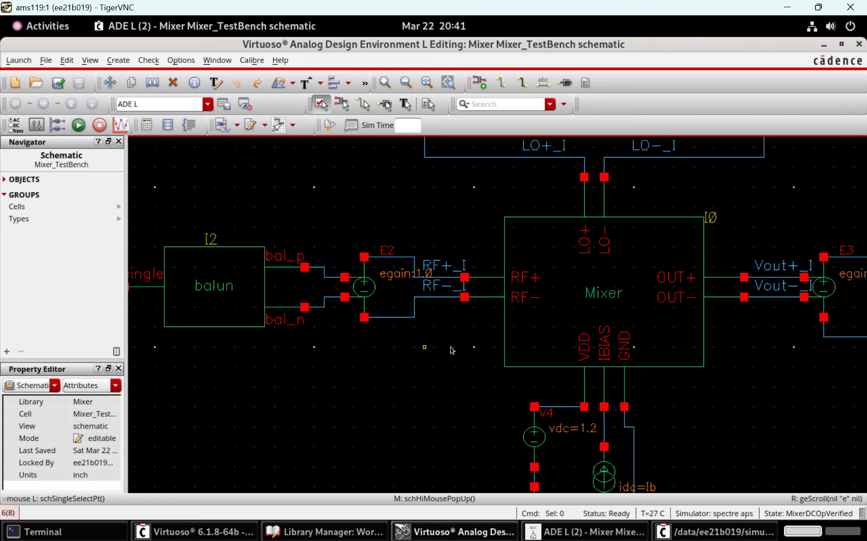
key("Right")
key("Down")
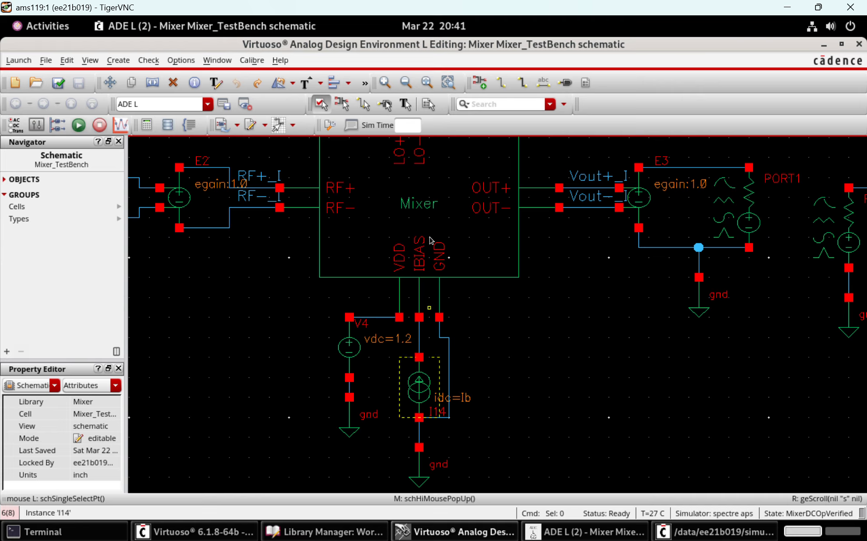
key("Up")
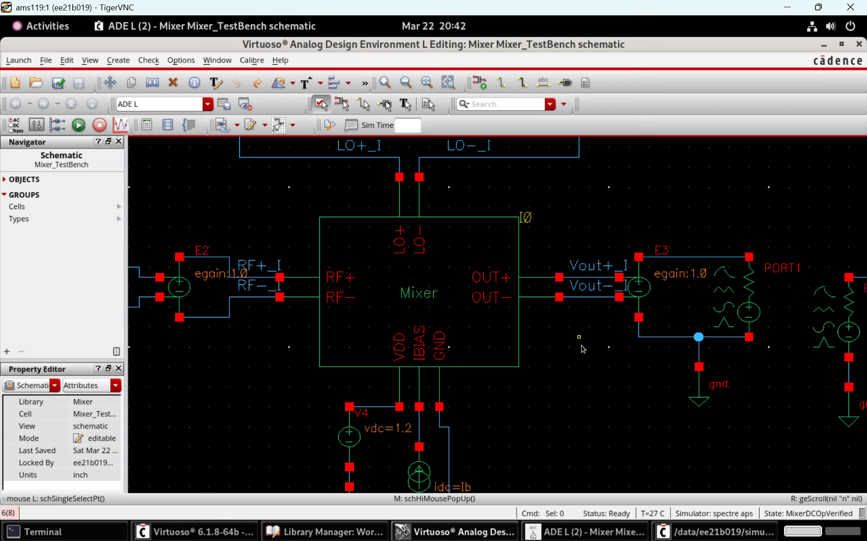
Show the testbench's ADE L window with its design variables and analyses over the schematic
left_click(583, 529)
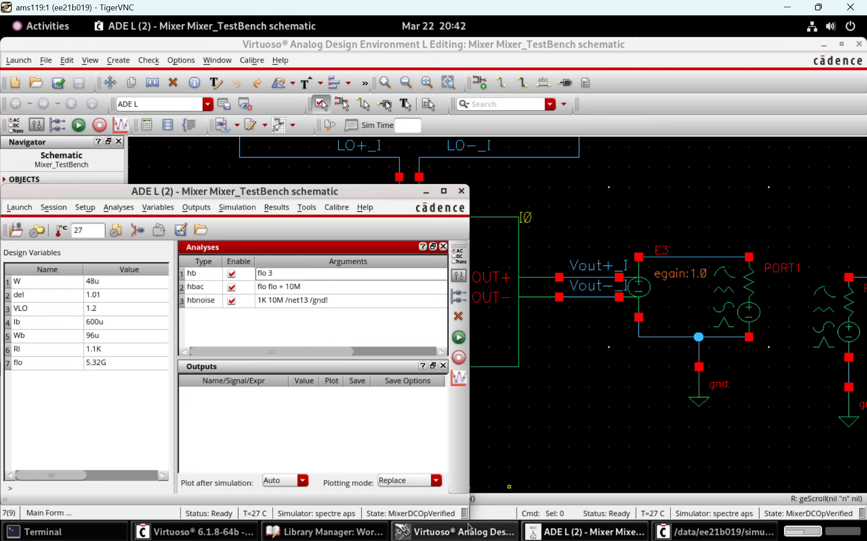
left_click(451, 524)
left_click(450, 524)
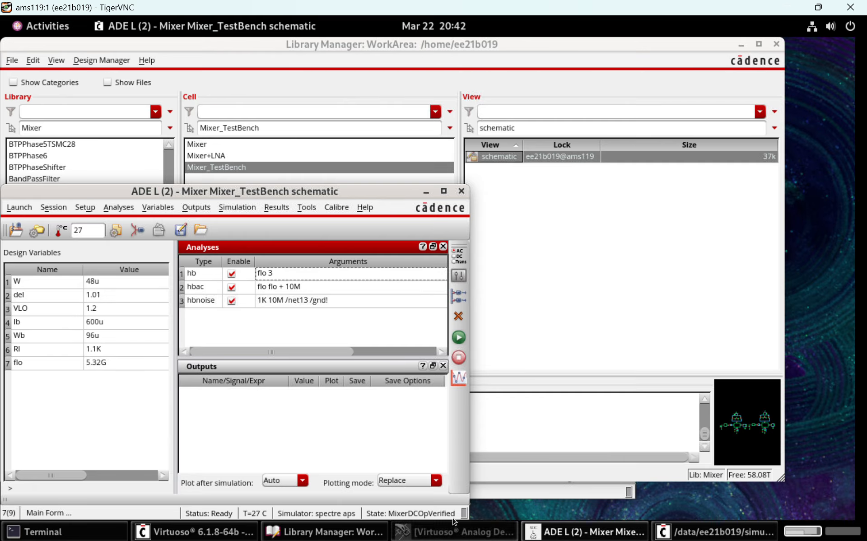
left_click(610, 528)
left_click(454, 532)
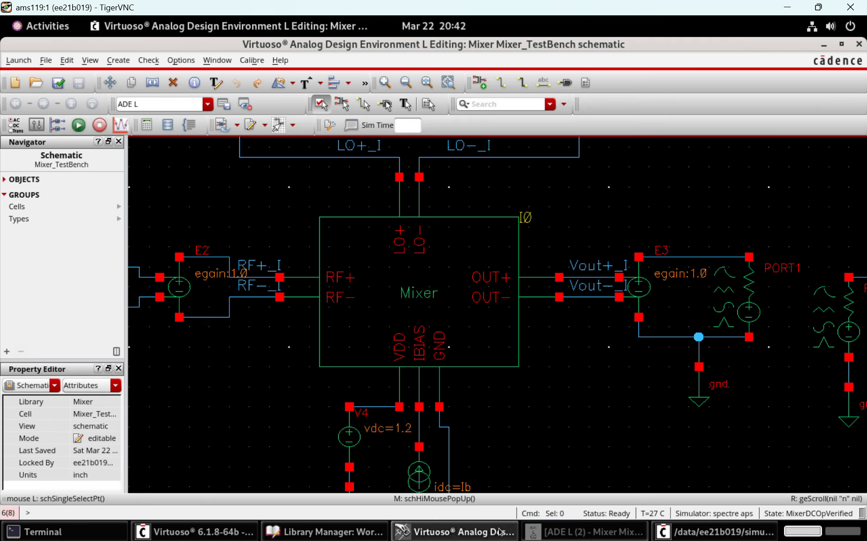
left_click(562, 533)
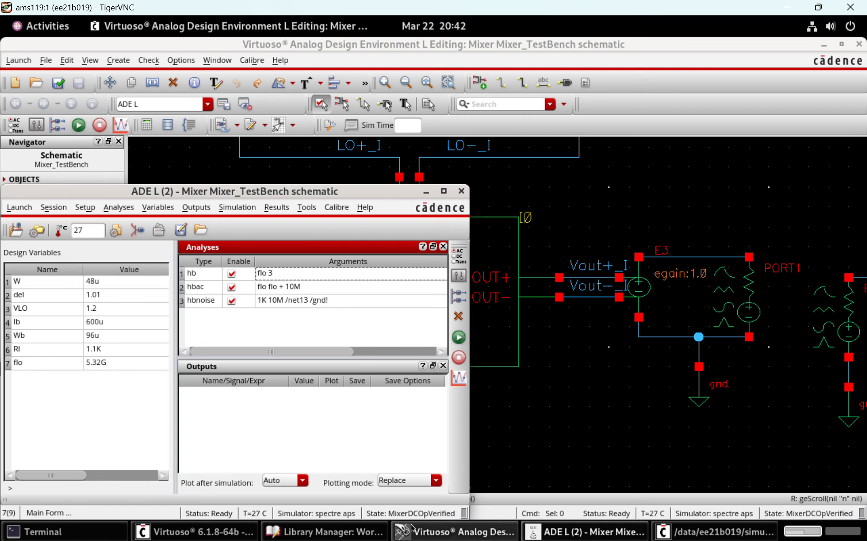
Reopen the schematic view of the Mixer cell from the Library Manager and bring its window forward
left_click(326, 532)
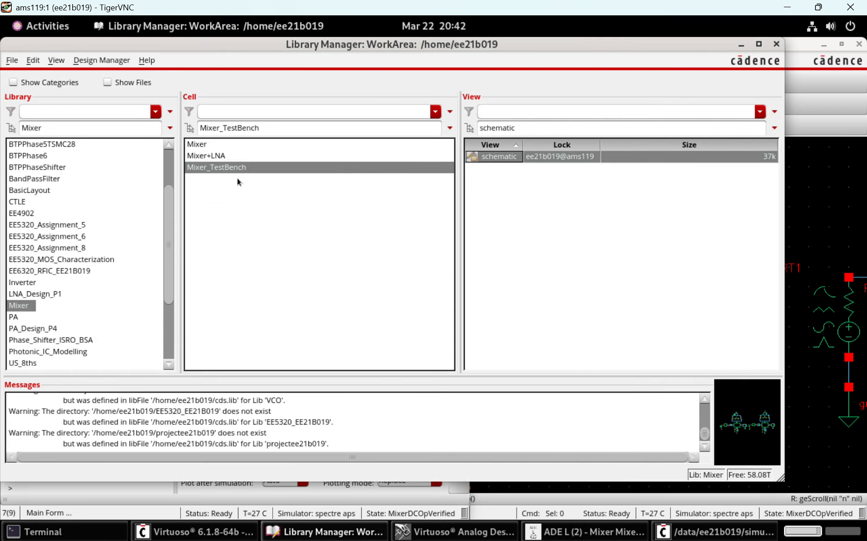
left_click(234, 143)
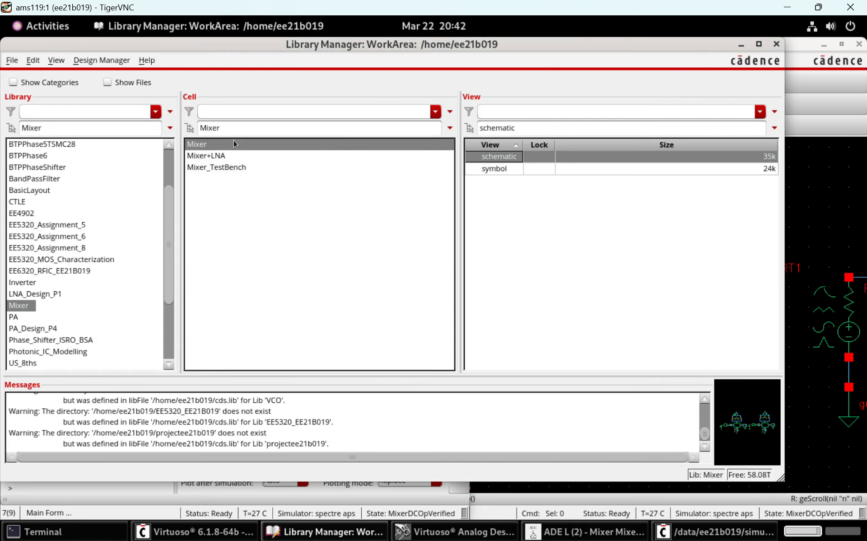
double_click(482, 156)
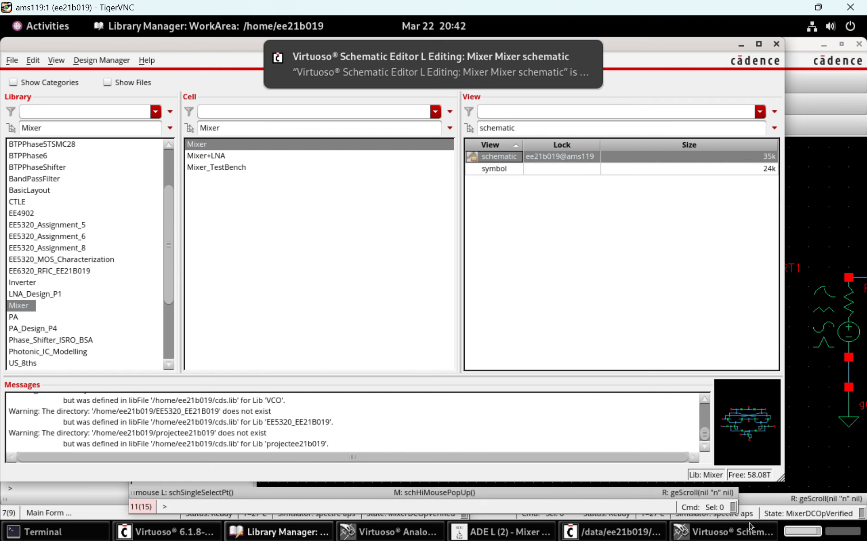
left_click(745, 528)
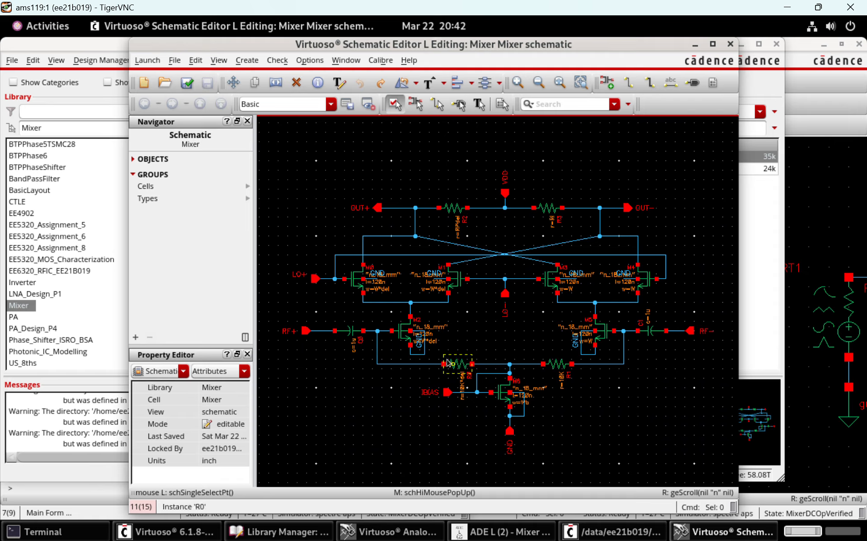
Examine the W, del and Rl parameters on the transistors and resistors in both halves of the Mixer schematic
scroll(351, 315, "up", 3, "ctrl")
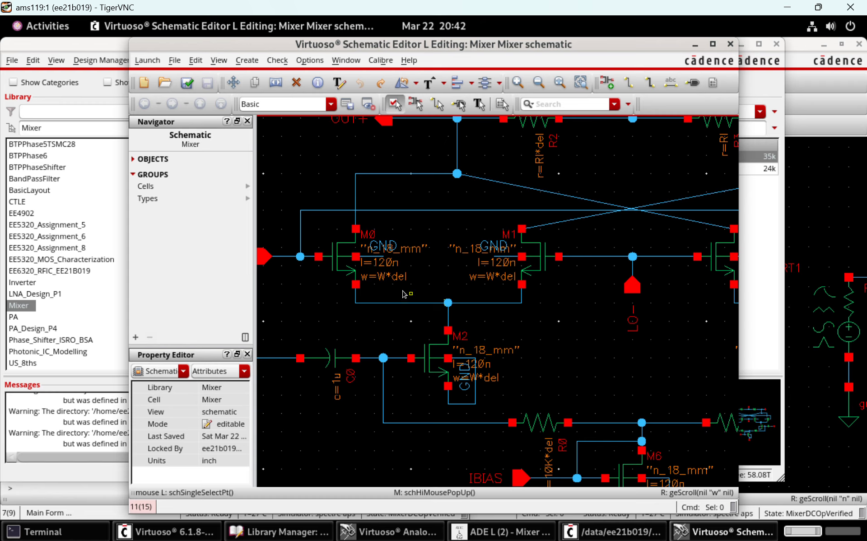
scroll(405, 291, "right", 2, "shift")
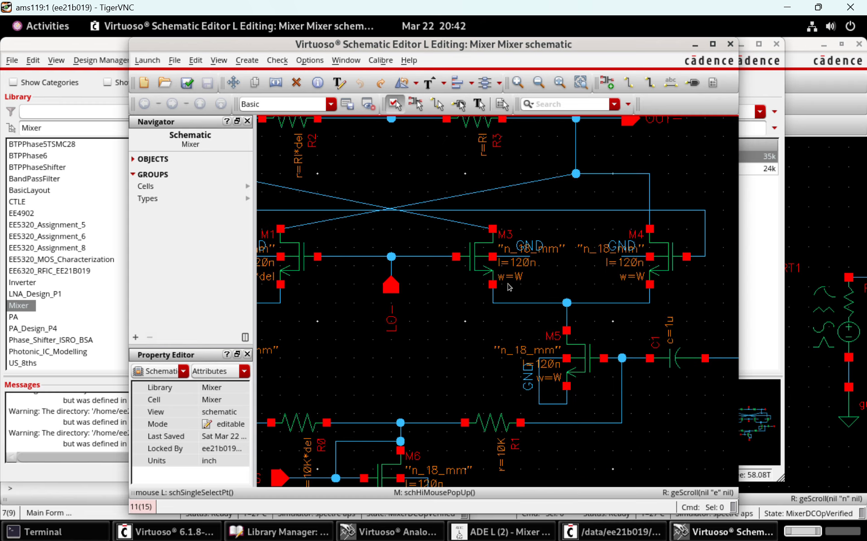
scroll(459, 312, "left", 2, "shift")
scroll(449, 396, "down", 1)
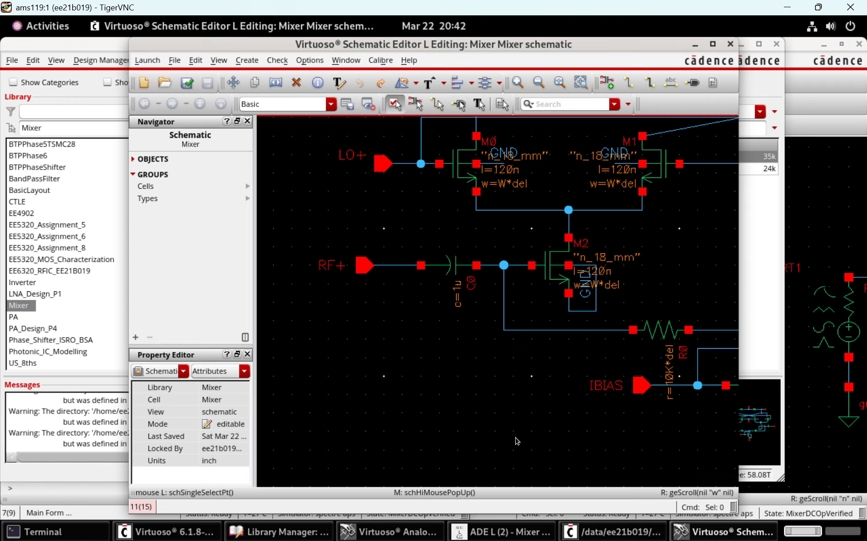
scroll(514, 440, "right", 1, "shift")
scroll(559, 364, "up", 2)
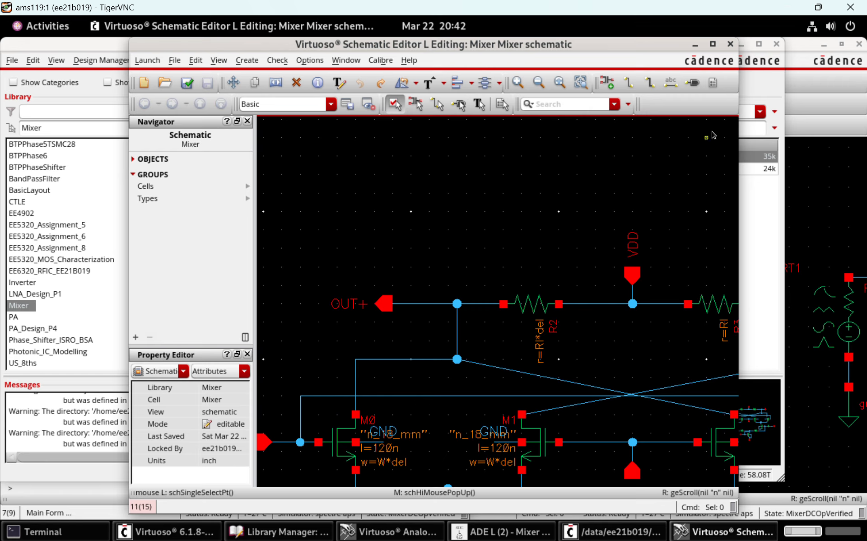
Minimize the Mixer cell schematic and bring the full Mixer_TestBench schematic forward, fitted to the window
left_click(695, 44)
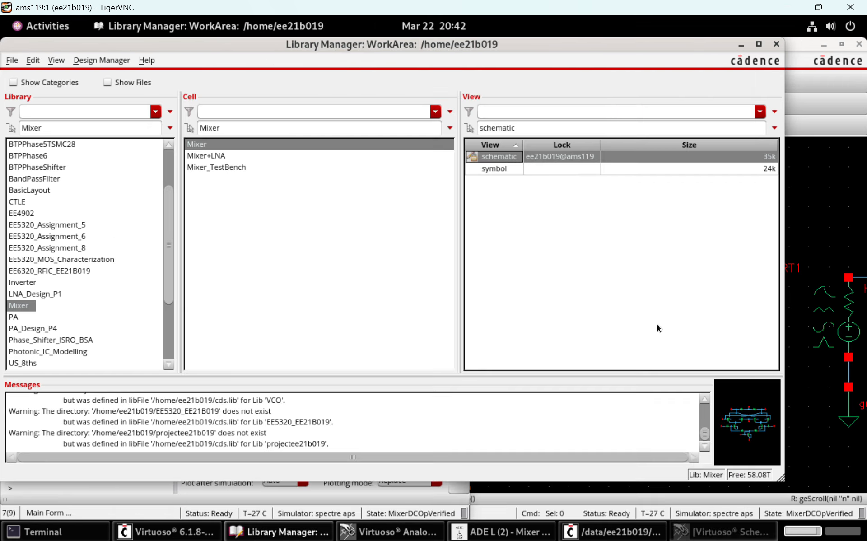
left_click(821, 407)
scroll(821, 407, "right", 1)
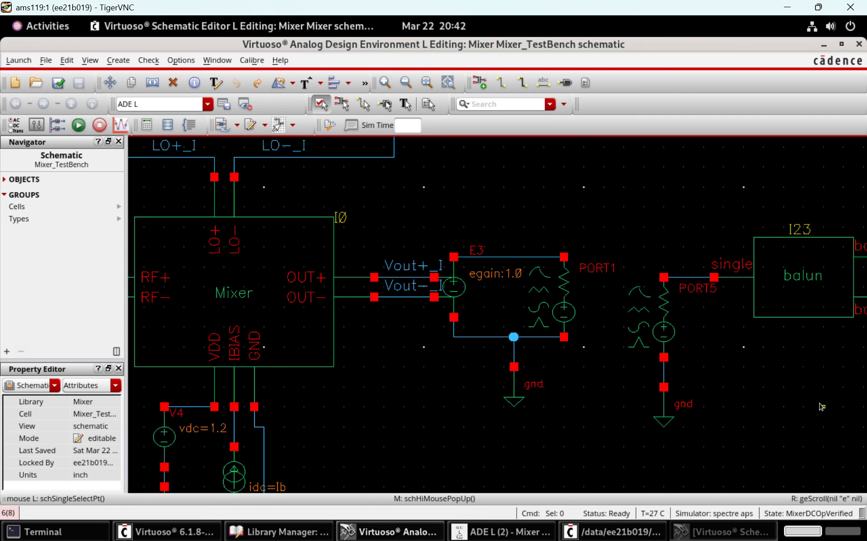
scroll(820, 406, "left", 3)
scroll(821, 407, "right", 1)
key("f")
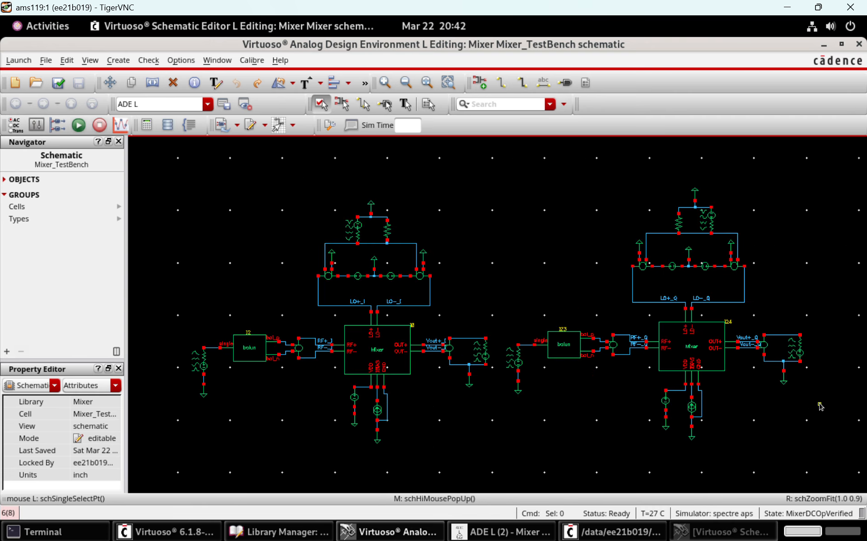
Review the hb analysis settings in ADE L, including its tones, harmonics and accuracy defaults, and close the form unchanged
left_click(499, 532)
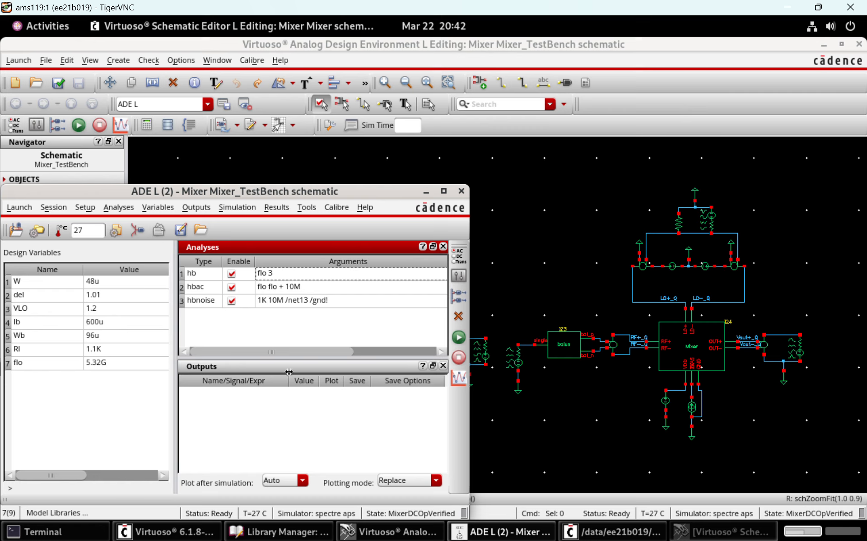
double_click(300, 279)
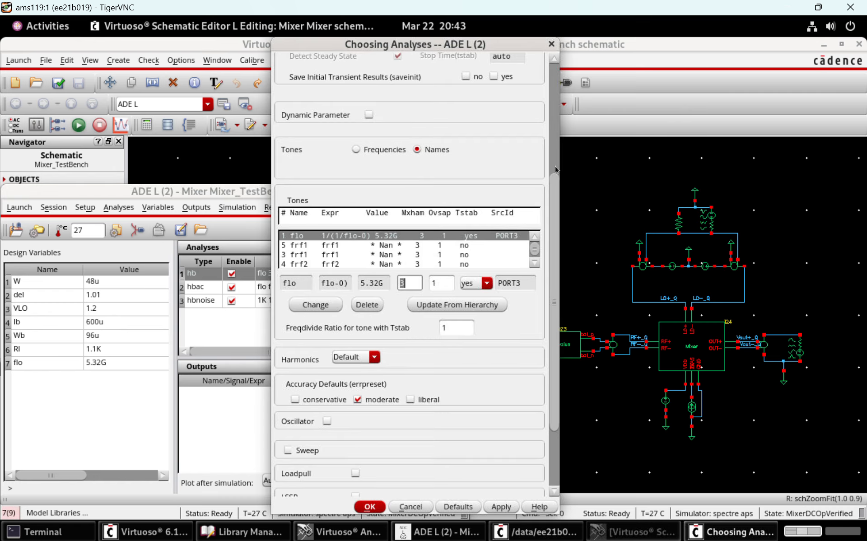
scroll(556, 170, "up", 6)
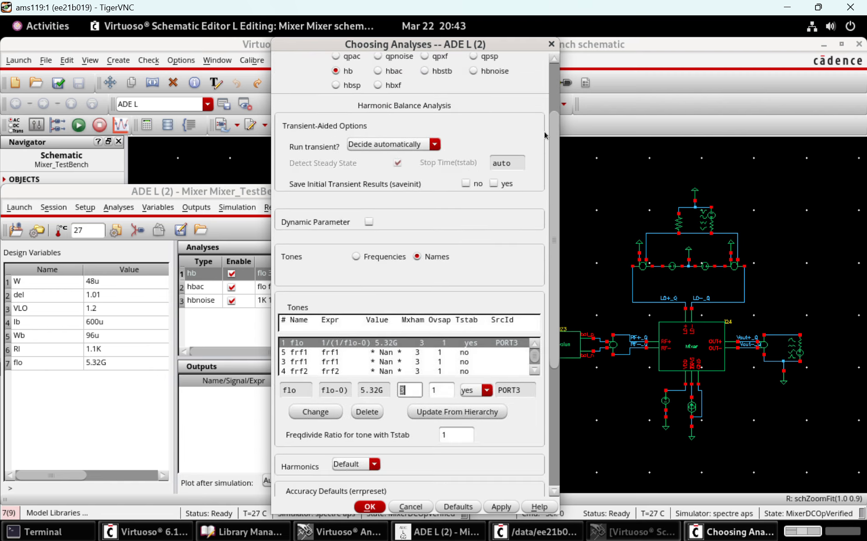
scroll(545, 135, "down", 1)
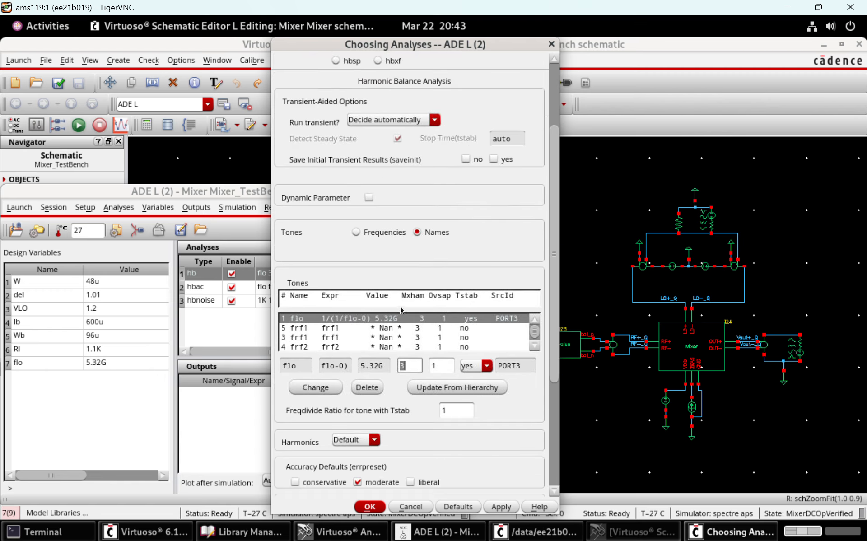
scroll(554, 313, "down", 1)
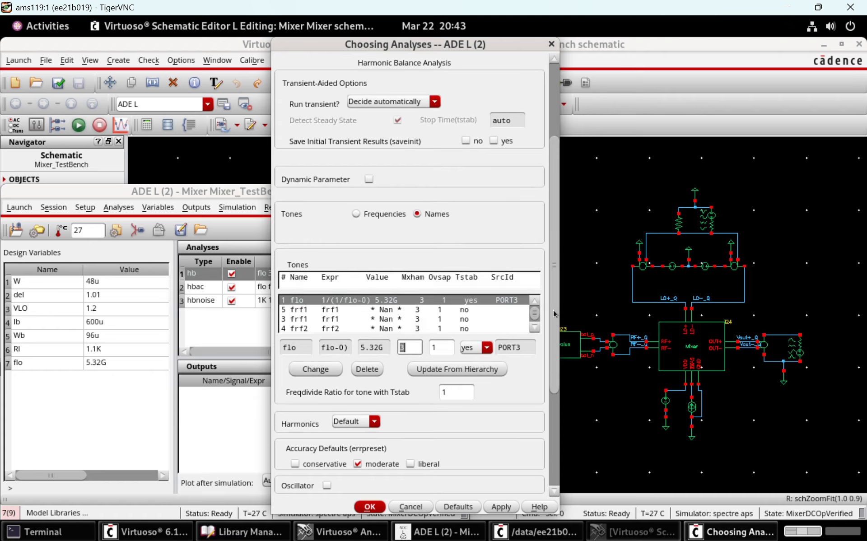
scroll(554, 310, "down", 8)
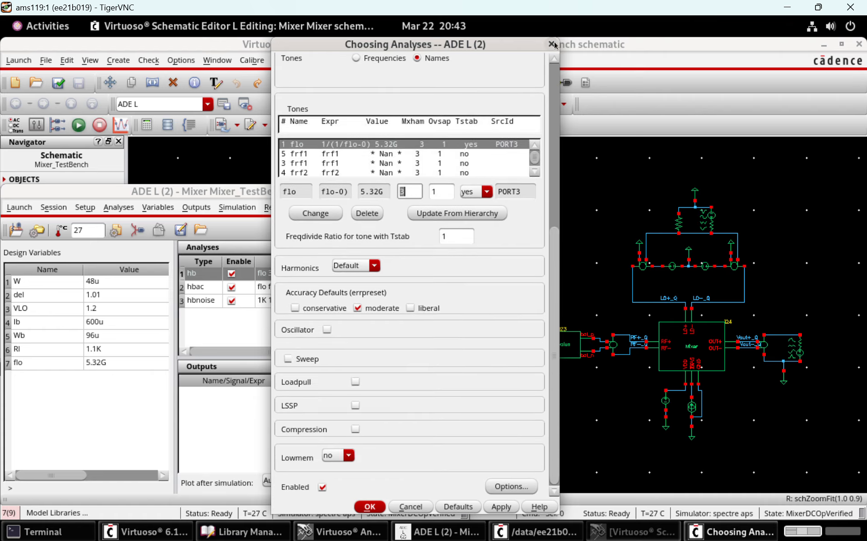
left_click(553, 44)
Review the settings form of the hbac analysis, including its tone list, and cancel it
double_click(317, 289)
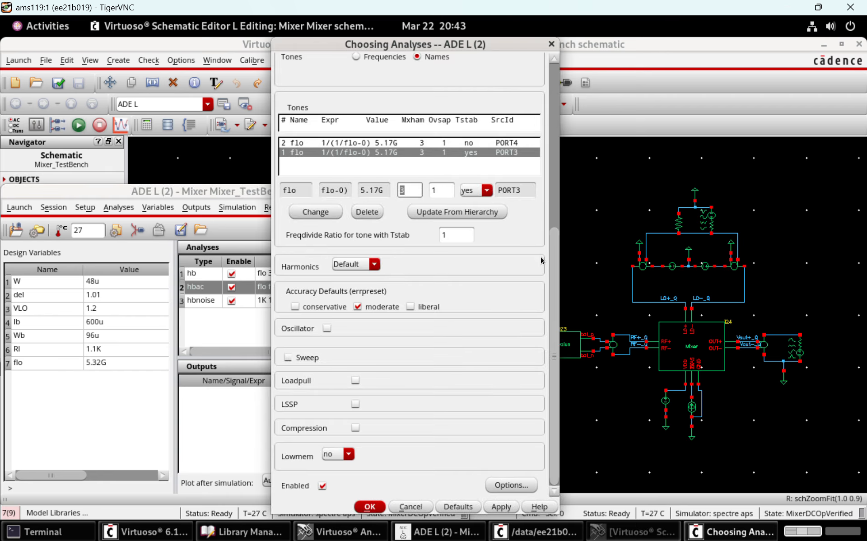
scroll(557, 278, "up", 9)
scroll(527, 169, "up", 6)
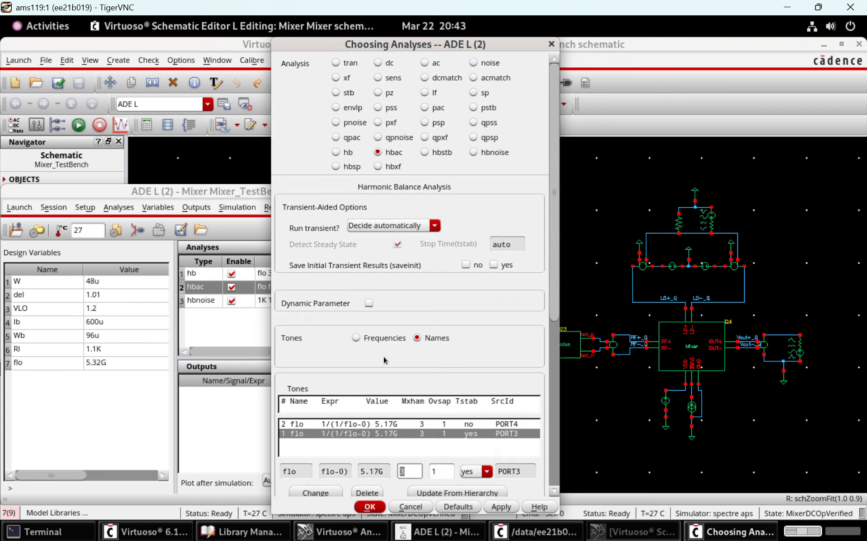
scroll(561, 366, "down", 1)
scroll(560, 365, "down", 7)
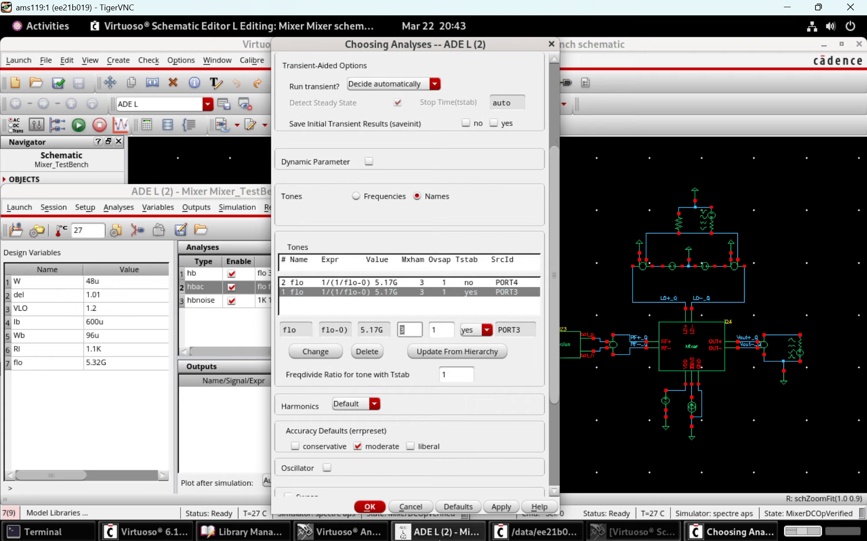
left_click(417, 508)
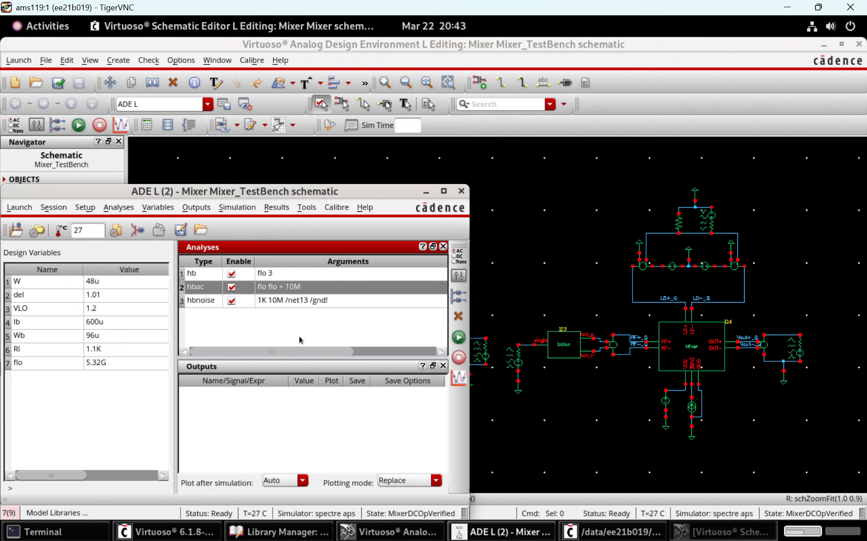
Review the settings form of the hbnoise analysis and cancel it
double_click(268, 301)
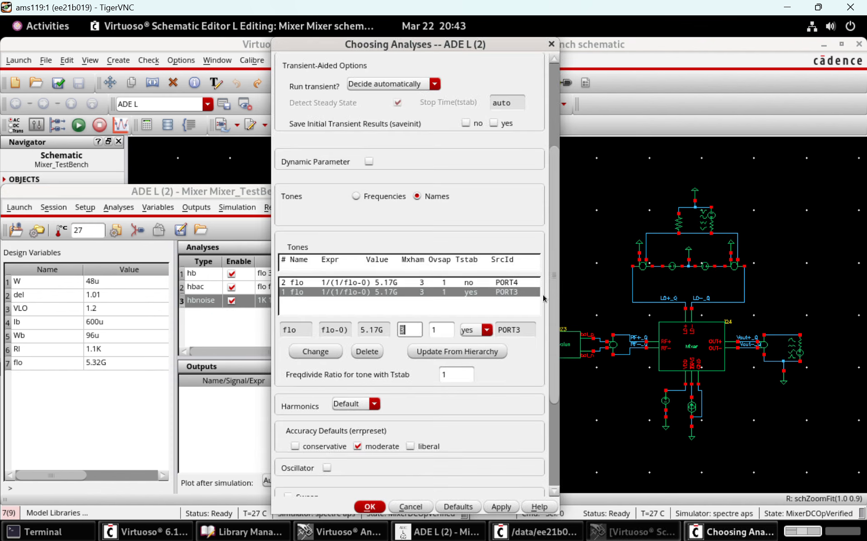
scroll(539, 388, "down", 5)
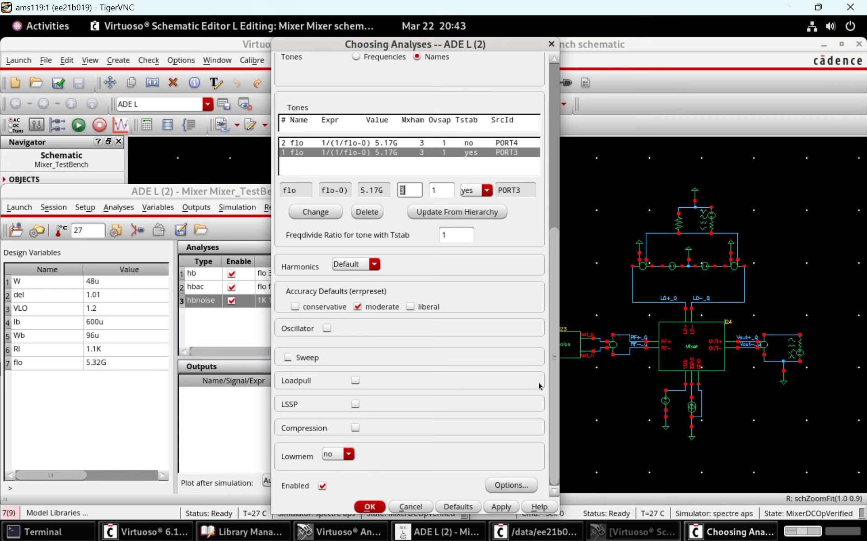
left_click(412, 507)
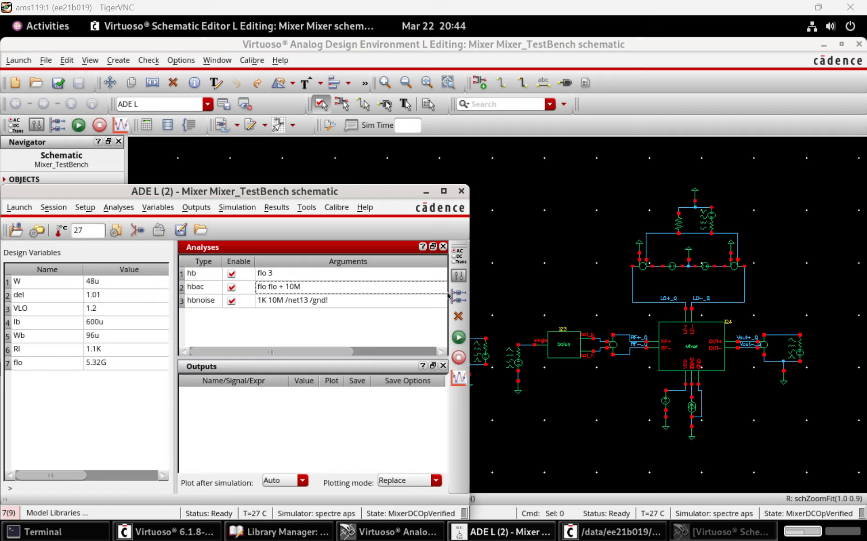
Run the testbench simulation with the hb, hbac and hbnoise analyses and open the Direct Plot main form for its results
left_click(458, 341)
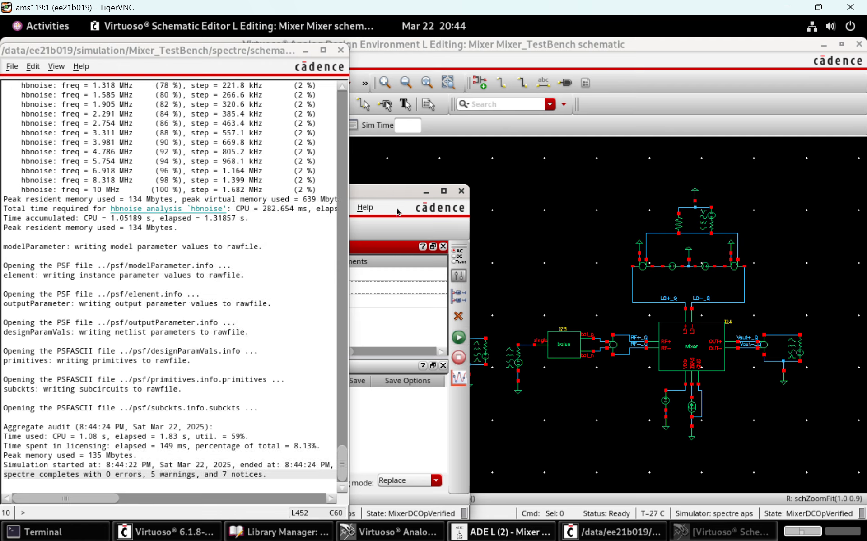
left_click(391, 196)
left_click(276, 207)
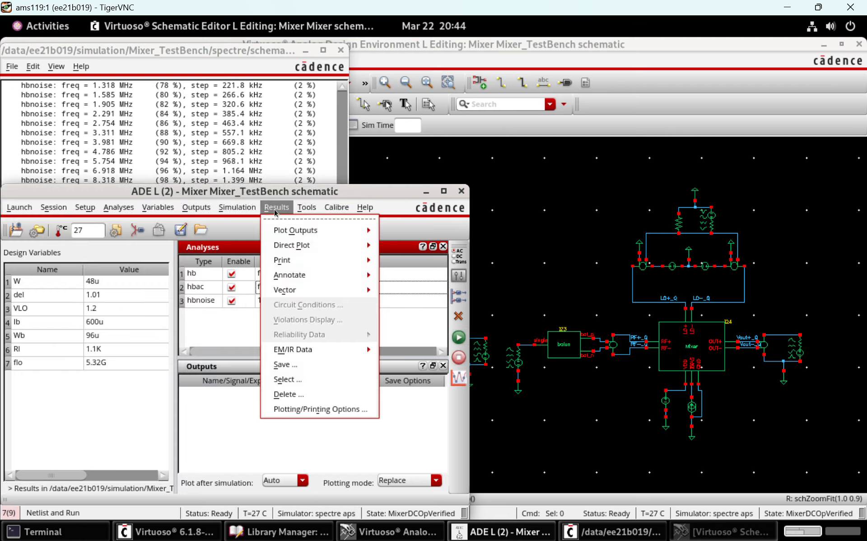
mouse_move(316, 245)
left_click(416, 249)
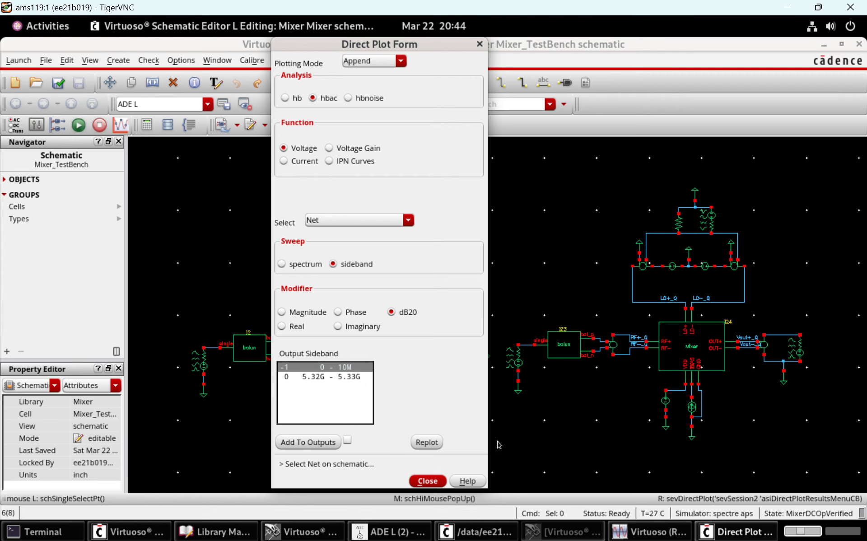
left_click(523, 430)
left_click(465, 340)
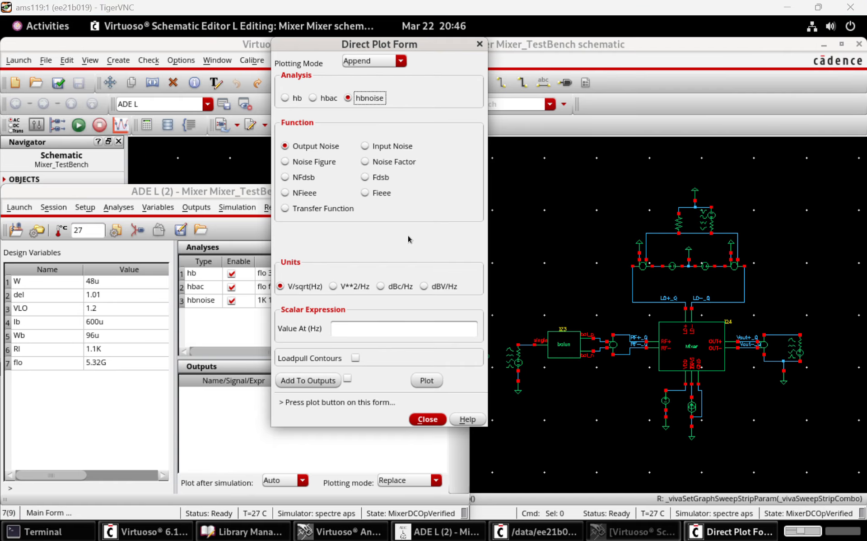
Plot the hbnoise noise figure integrated over bandwidth from 1K to 10M Hz and move its label clear of the curve
left_click(318, 158)
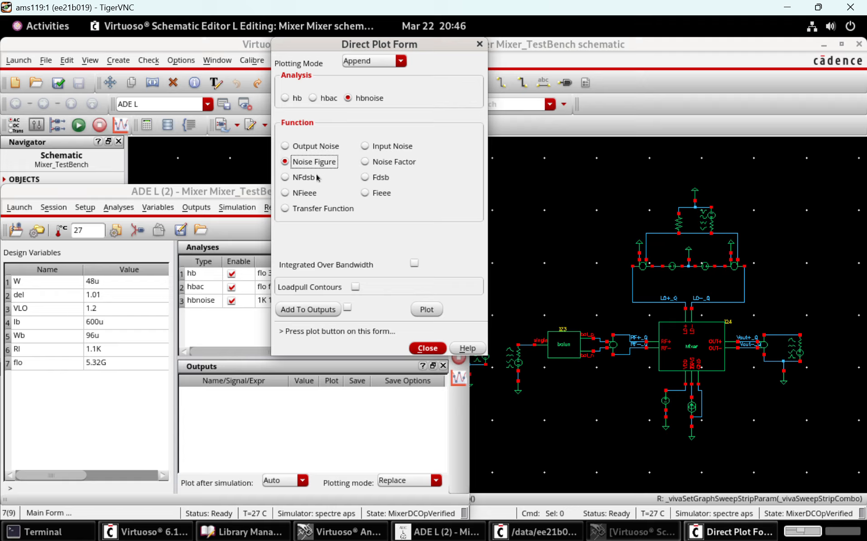
left_click(414, 263)
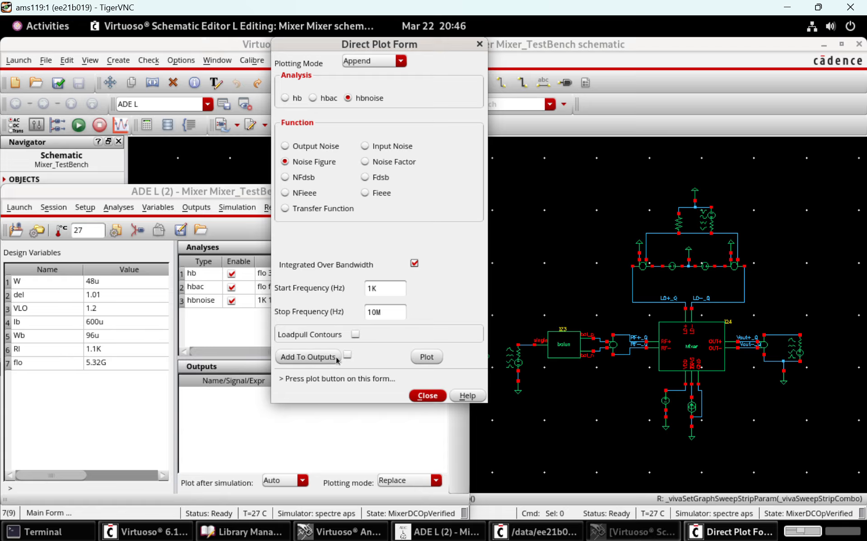
left_click(424, 357)
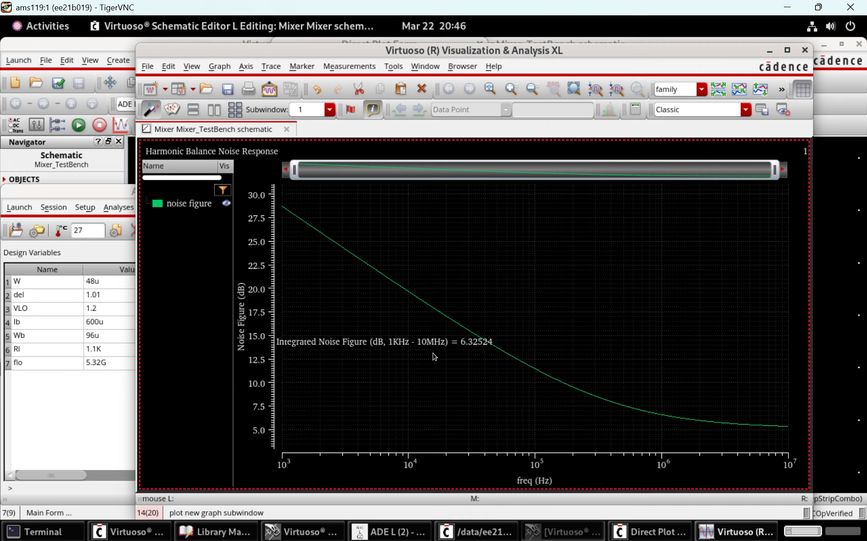
left_click_drag(418, 347, 625, 298)
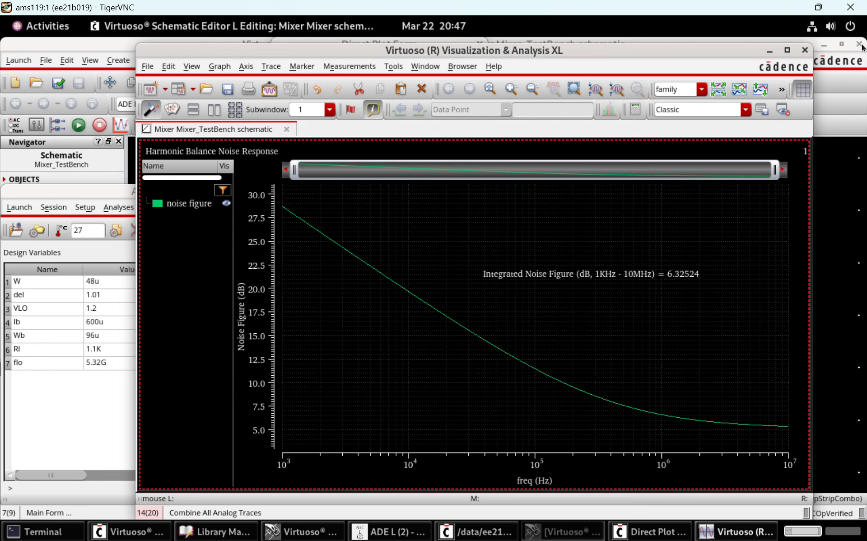
Close the noise figure graph, the Direct Plot Form and the testbench's ADE L window
left_click(805, 50)
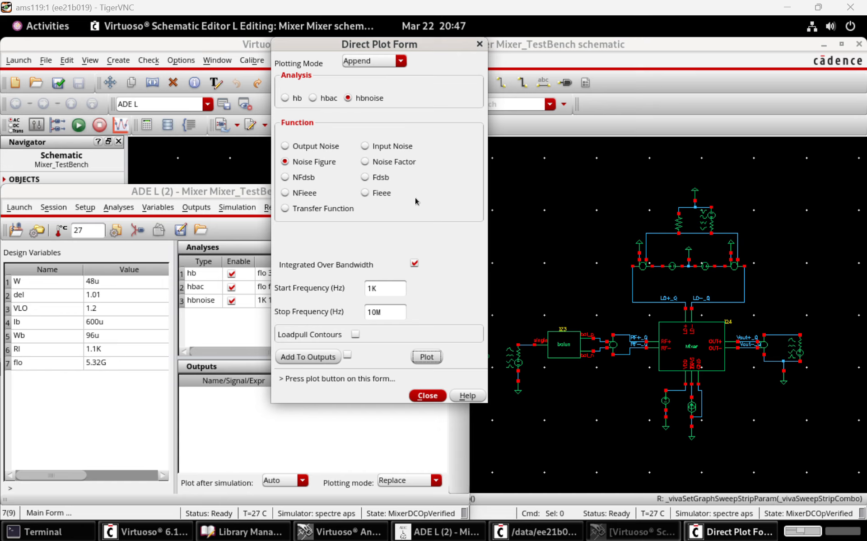
left_click(426, 397)
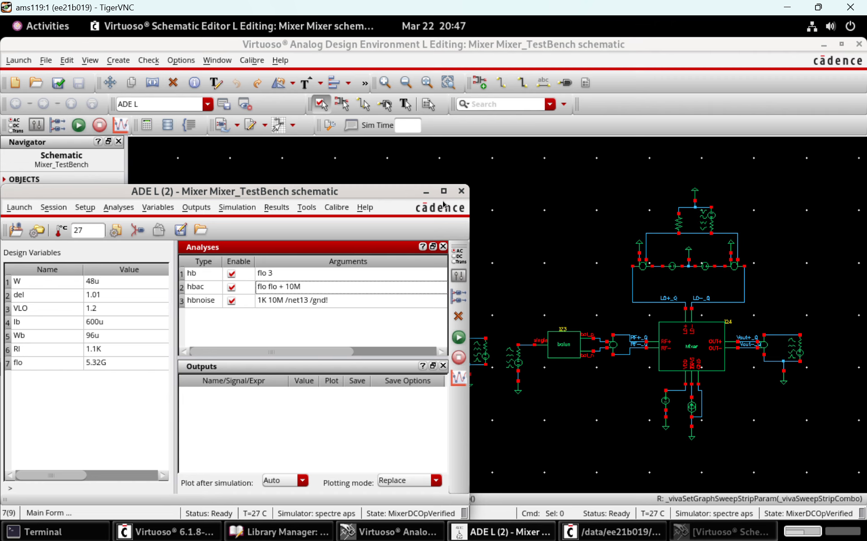
left_click(461, 191)
Set the source type of PORT0, the RF input port of the I-path balun, to sine
scroll(482, 227, "up", 1, "ctrl")
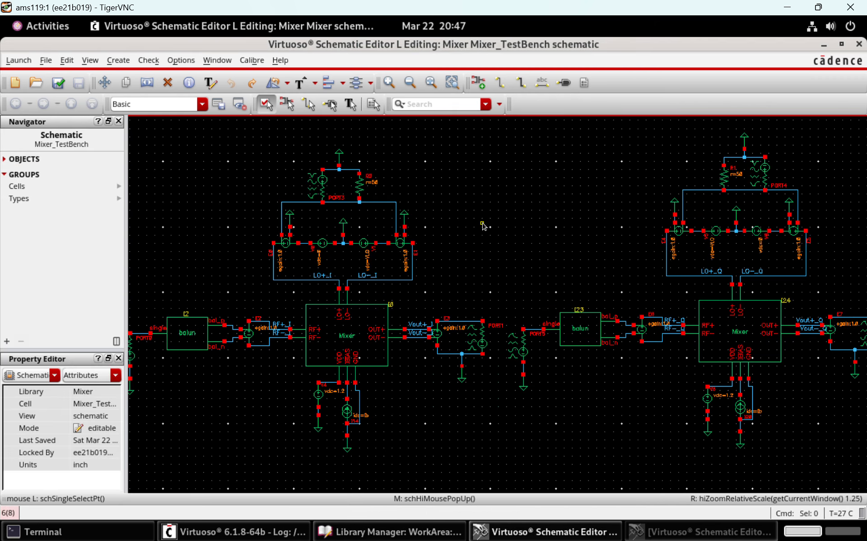
key("bracketright")
key("bracketright")
key("Left")
key("Left")
key("Left")
key("Left")
key("Down")
key("Down")
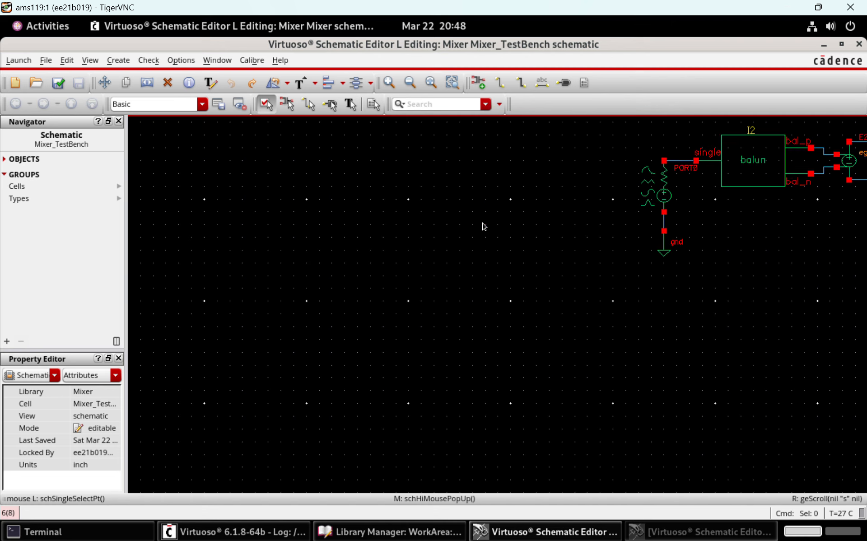
scroll(484, 227, "up", 1, "ctrl")
scroll(484, 227, "up", 1)
left_click(481, 236)
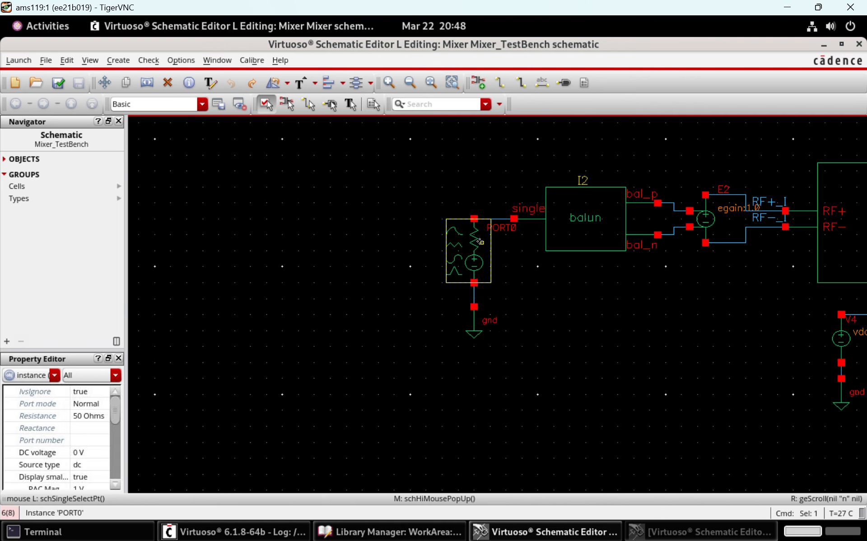
key("q")
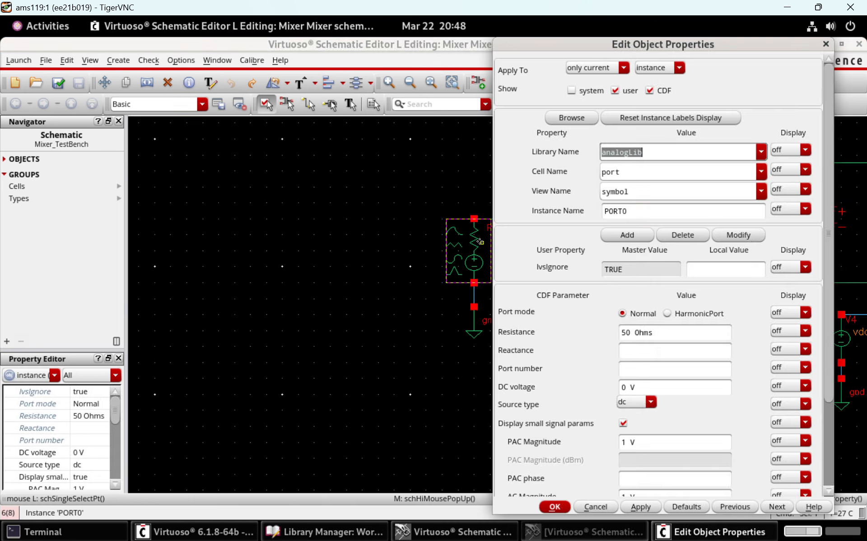
left_click(637, 402)
left_click(636, 425)
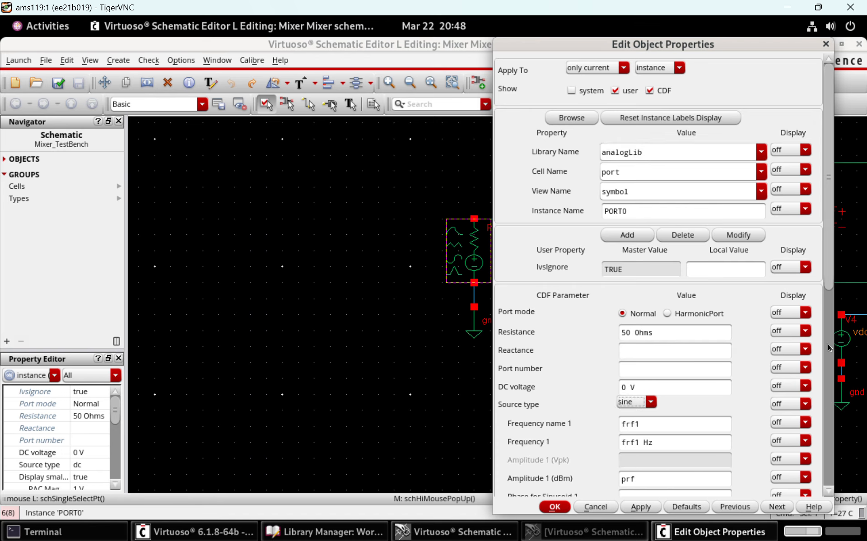
left_click_drag(829, 262, 832, 354)
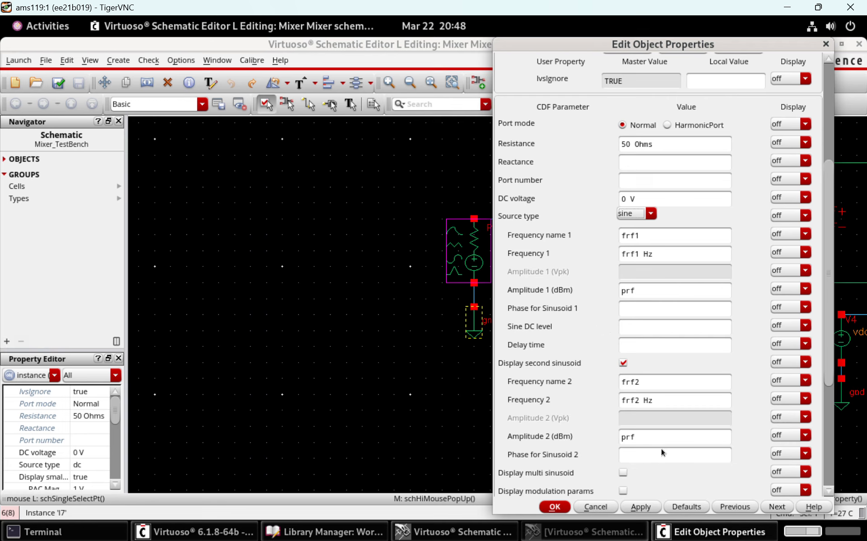
left_click(563, 509)
left_click(572, 416)
Set the source type of PORT5, the RF input port of the Q-path balun, to sine and check and save the testbench schematic
key("Right")
key("Right")
key("Right")
key("Right")
key("Right")
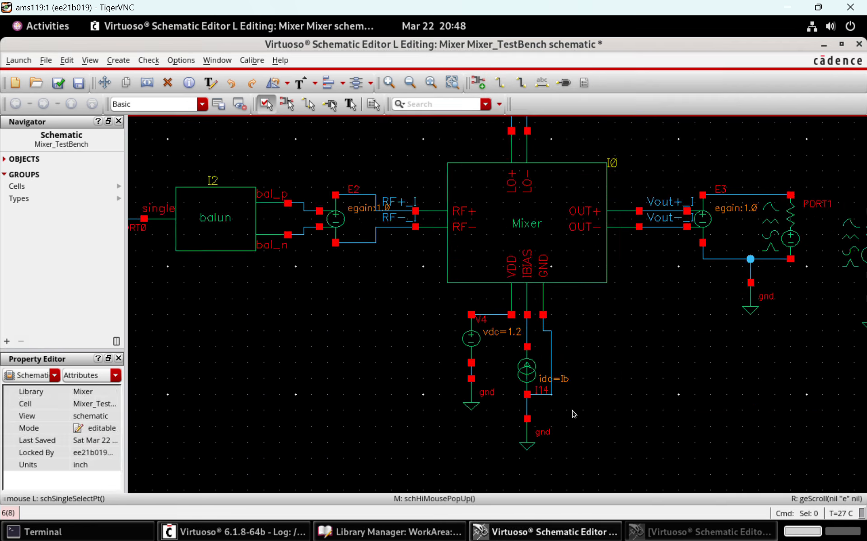
double_click(316, 244)
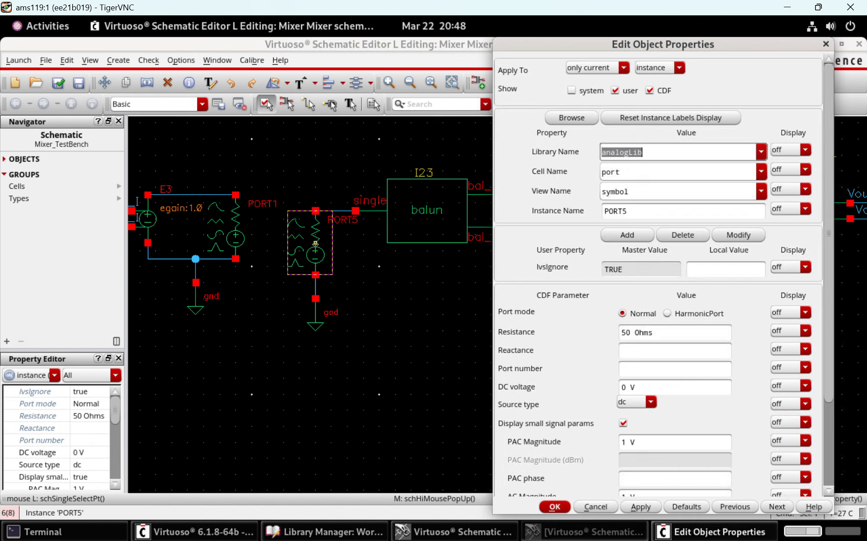
left_click(633, 402)
left_click(631, 421)
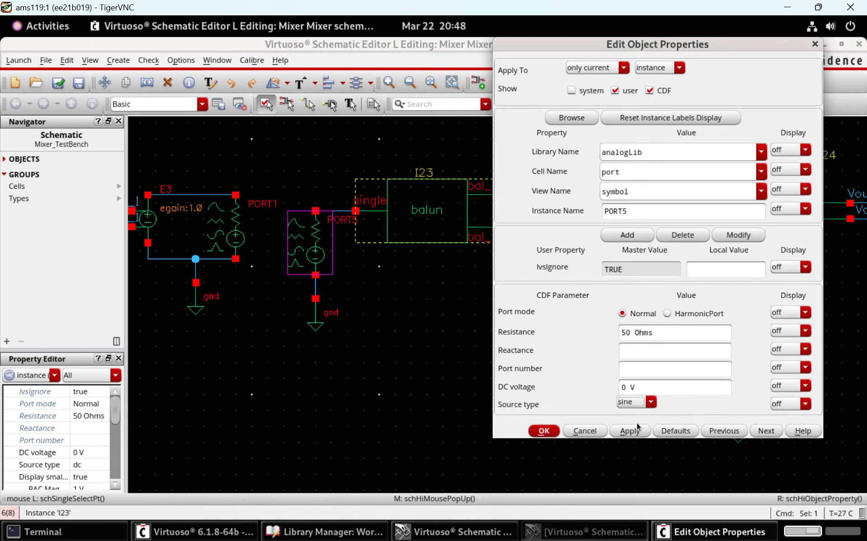
left_click(560, 507)
left_click(482, 367)
key("f")
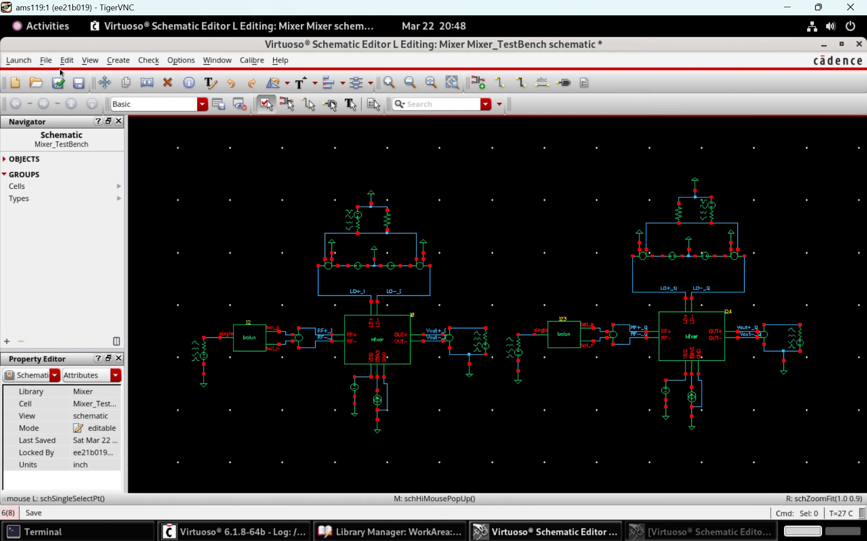
left_click(58, 82)
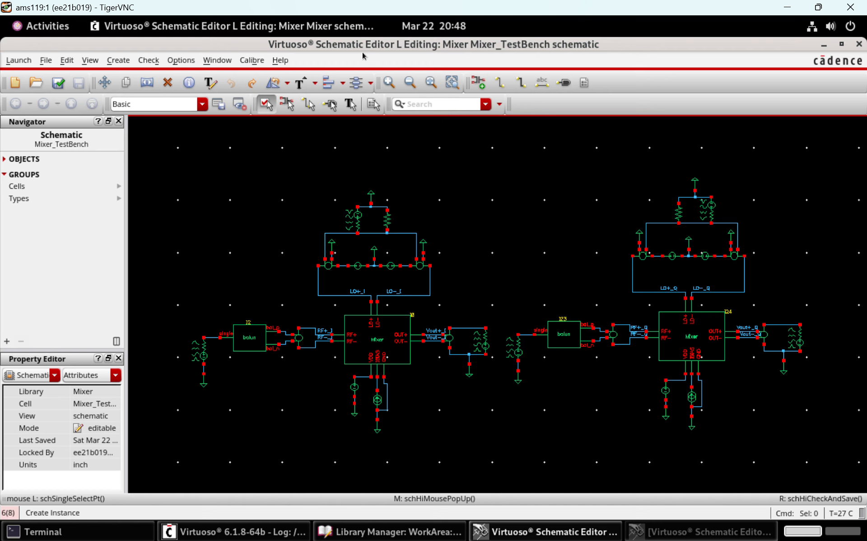
Launch ADE L for the testbench and load the saved SpecIIP31 state
key("alt+e")
left_click(20, 76)
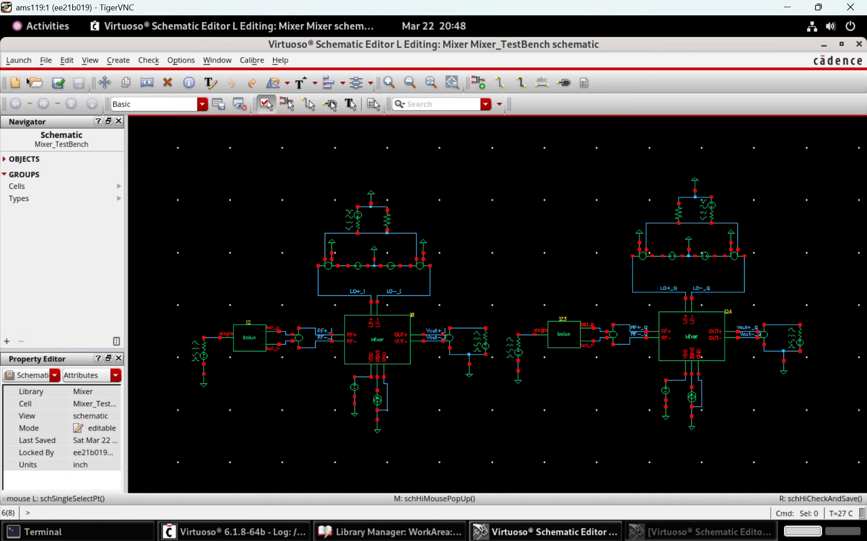
left_click(200, 230)
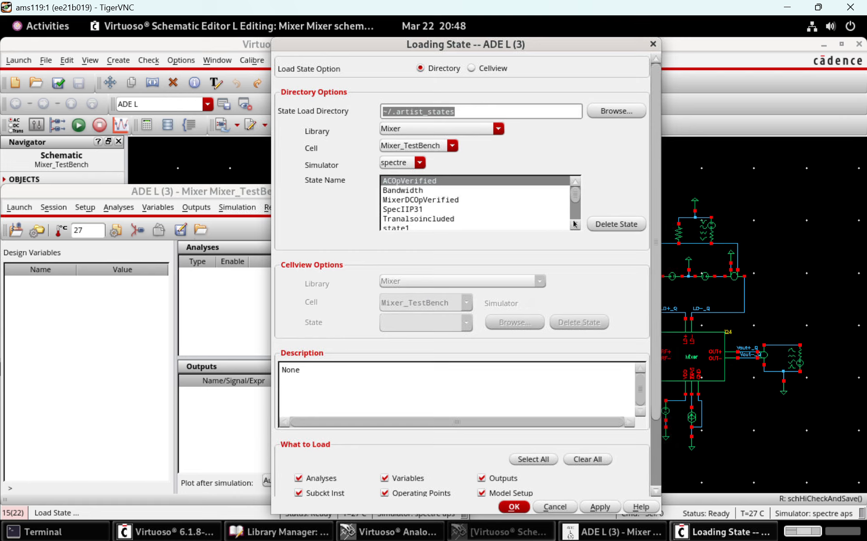
left_click(459, 220)
left_click(460, 208)
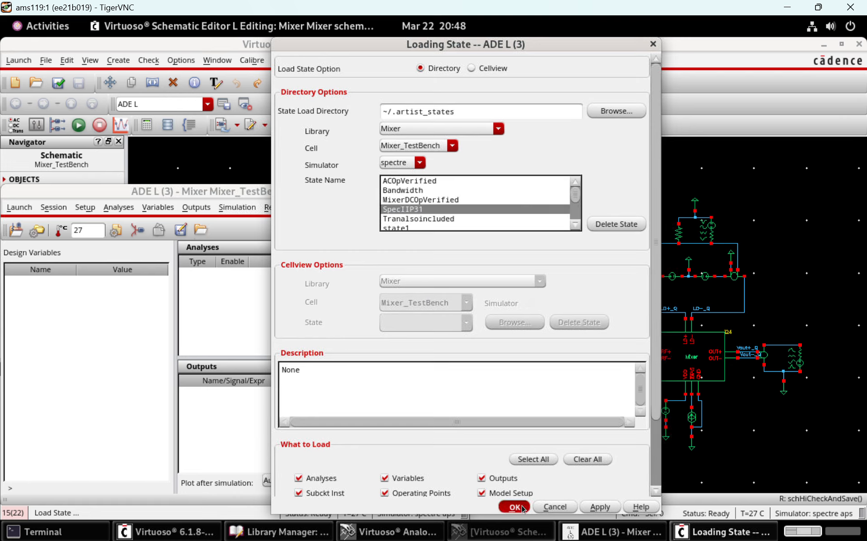
key("Return")
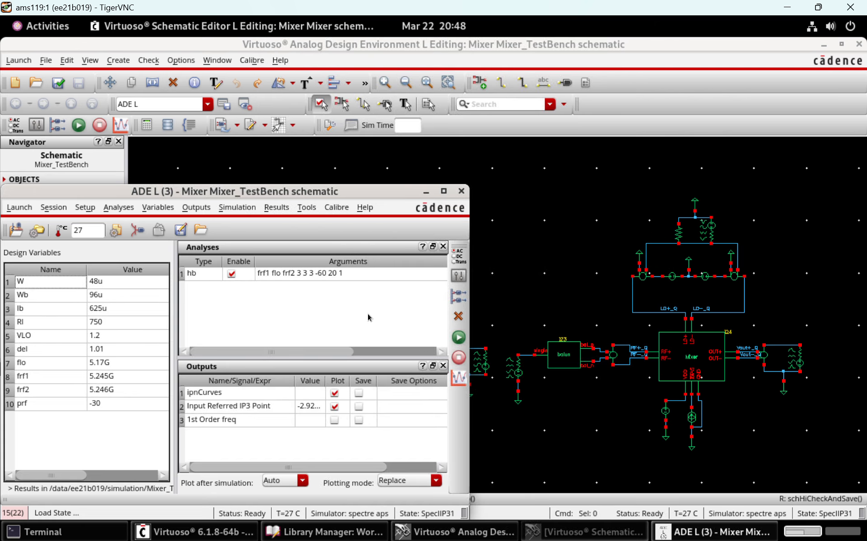
Examine the hb analysis settings, including its tones, accuracy defaults and the prf sweep range and step size
double_click(419, 276)
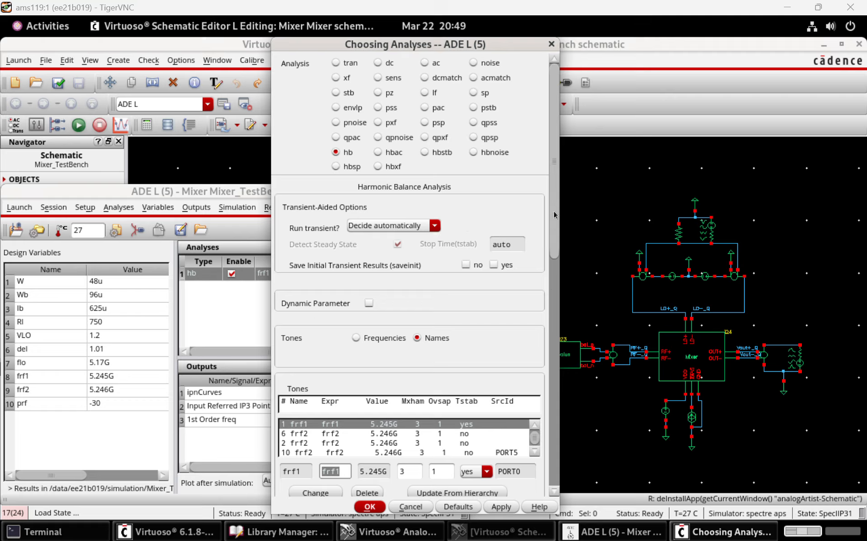
scroll(551, 303, "down", 5)
left_click_drag(551, 303, 550, 301)
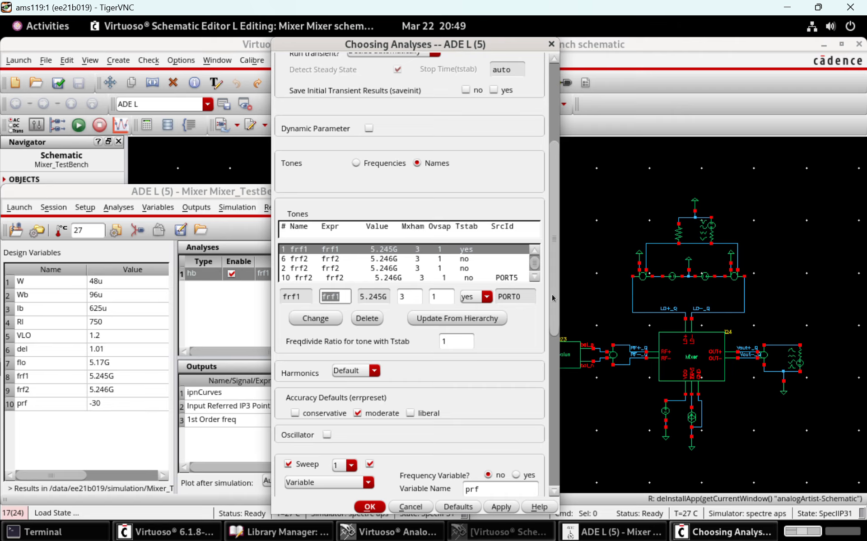
scroll(552, 307, "down", 2)
left_click_drag(559, 344, 552, 374)
scroll(555, 381, "down", 1)
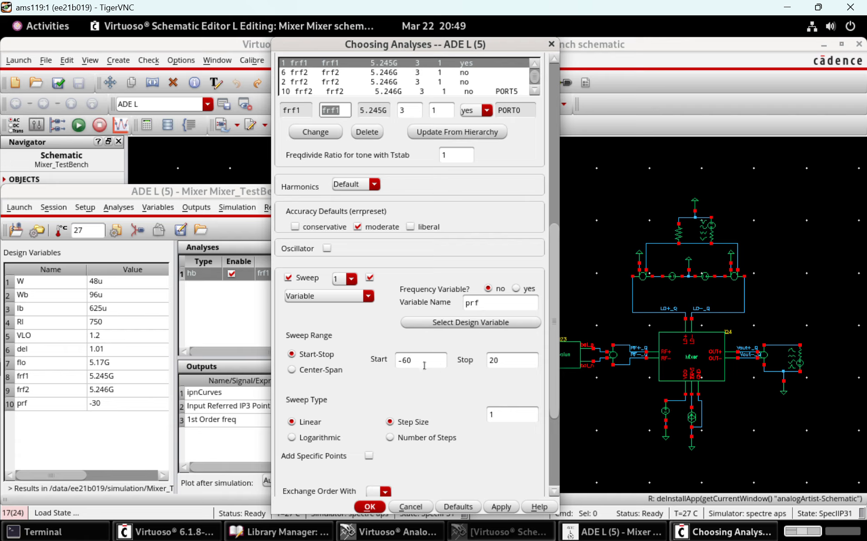
scroll(554, 376, "down", 5)
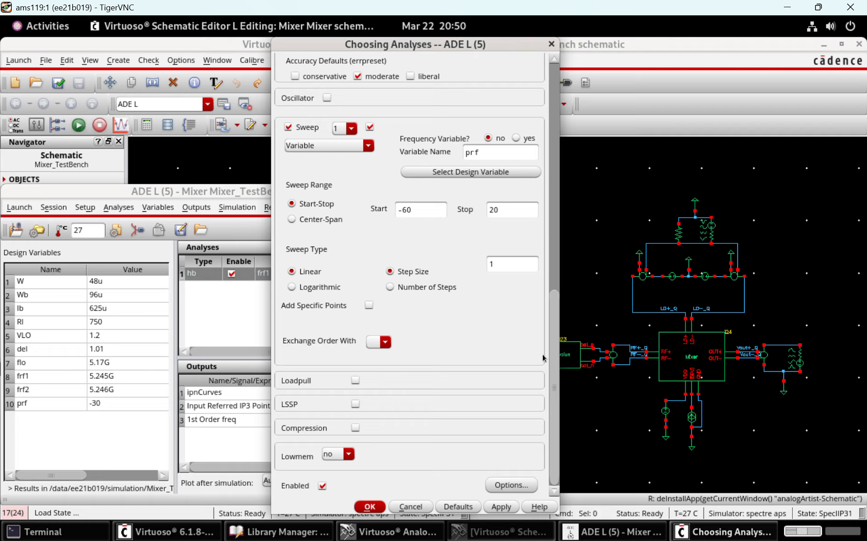
scroll(535, 374, "up", 15)
scroll(534, 368, "down", 15)
left_click(370, 507)
Run the hb simulation and move the Input Referred IP3 label in the ipnCurves graph below the curves
left_click(285, 339)
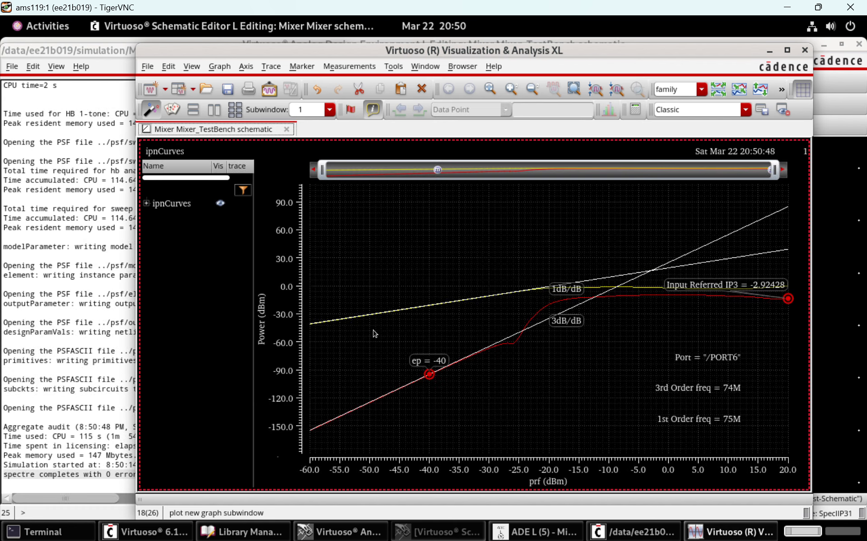
mouse_move(696, 282)
left_mouse_down()
mouse_move(598, 263)
mouse_move(608, 334)
left_mouse_up()
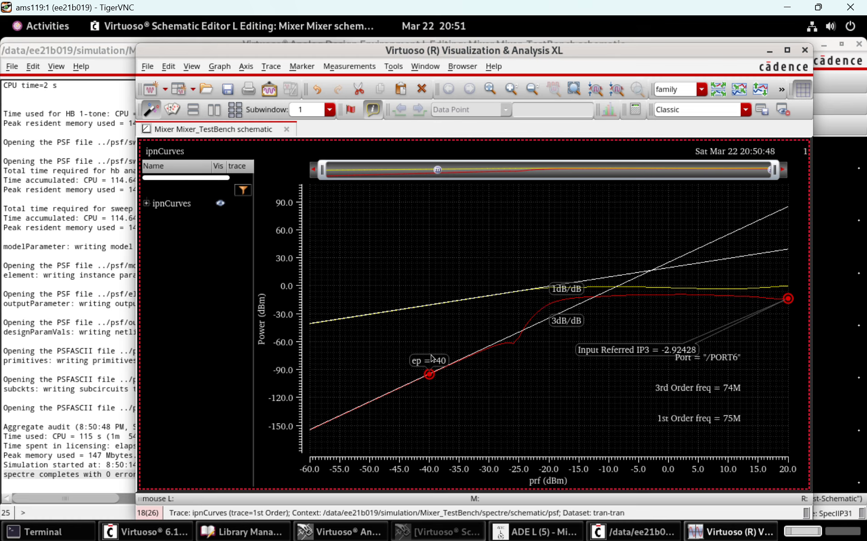
left_click_drag(617, 351, 616, 339)
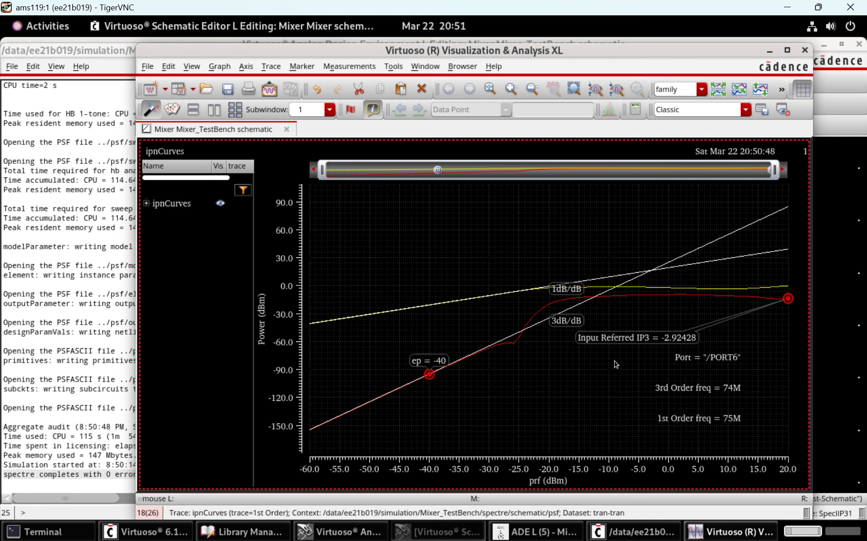
mouse_move(619, 339)
left_mouse_down()
mouse_move(621, 354)
mouse_move(658, 344)
left_mouse_up()
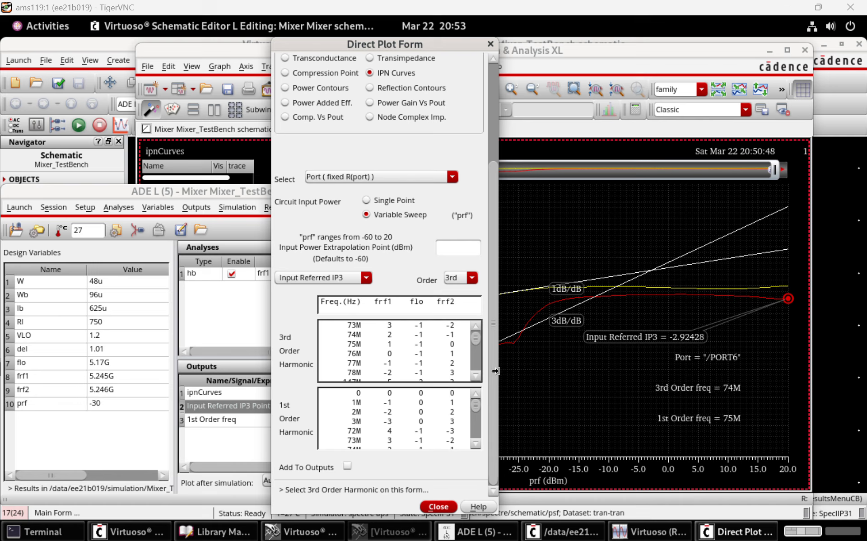
In the Direct Plot Form's IPN Curves setup, select 74M as the 3rd order harmonic and 75M as the 1st order harmonic
left_click(476, 376)
left_click(475, 376)
scroll(478, 354, "up", 3)
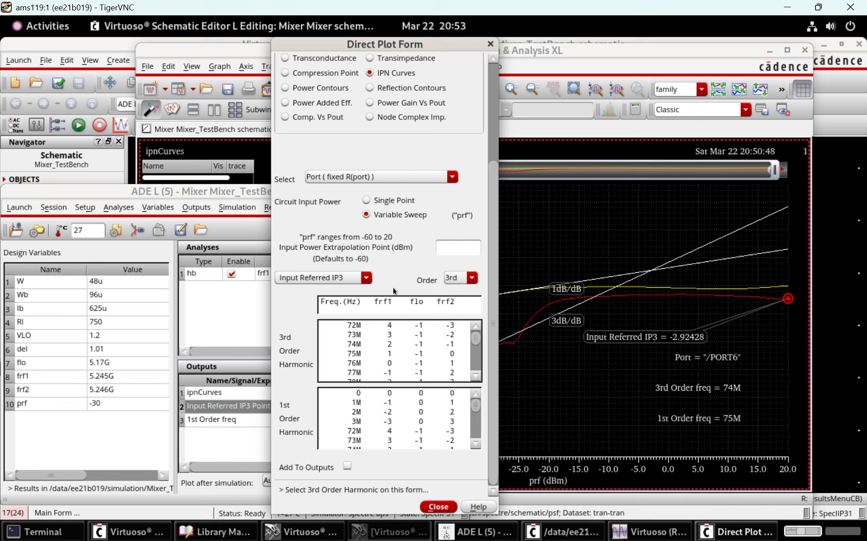
left_click(456, 345)
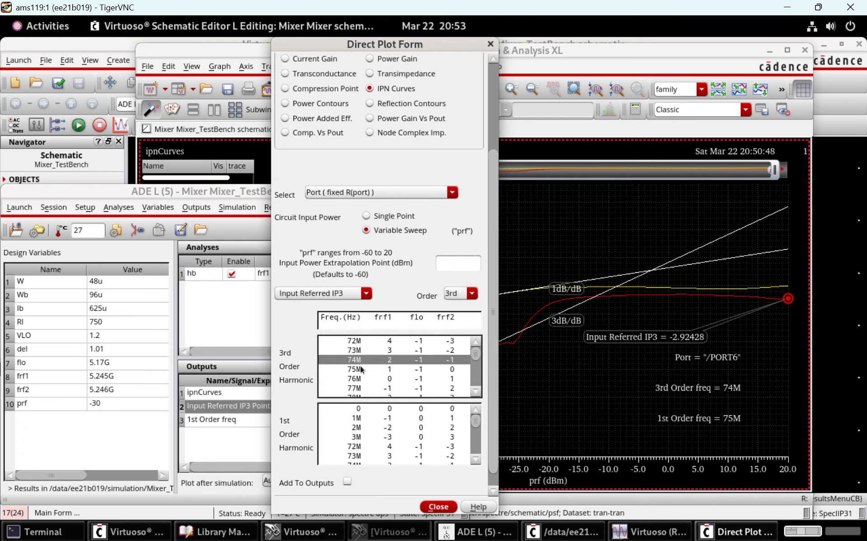
left_click(476, 460)
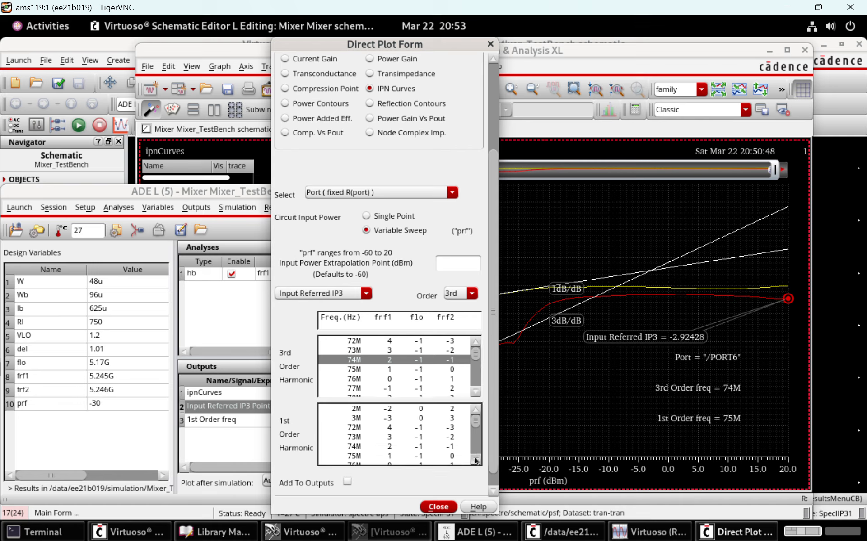
left_click(477, 460)
left_click(476, 459)
left_click(424, 446)
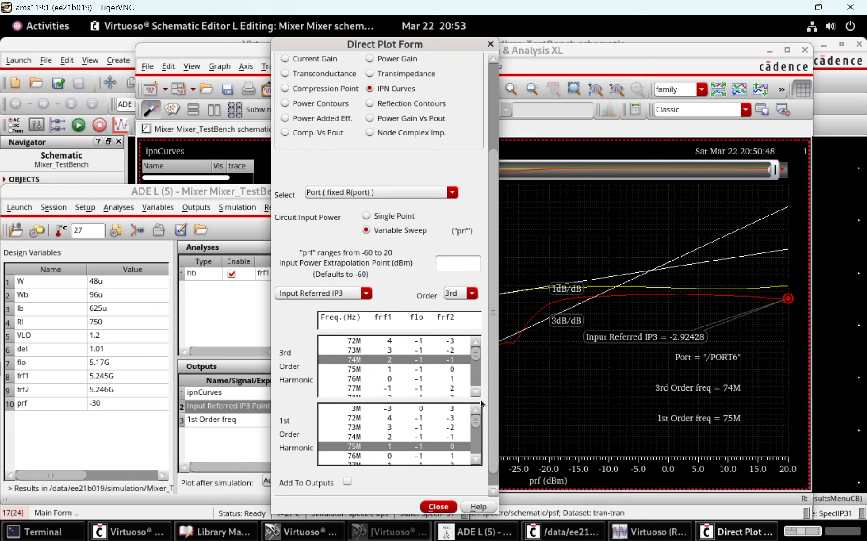
scroll(492, 486, "down", 1)
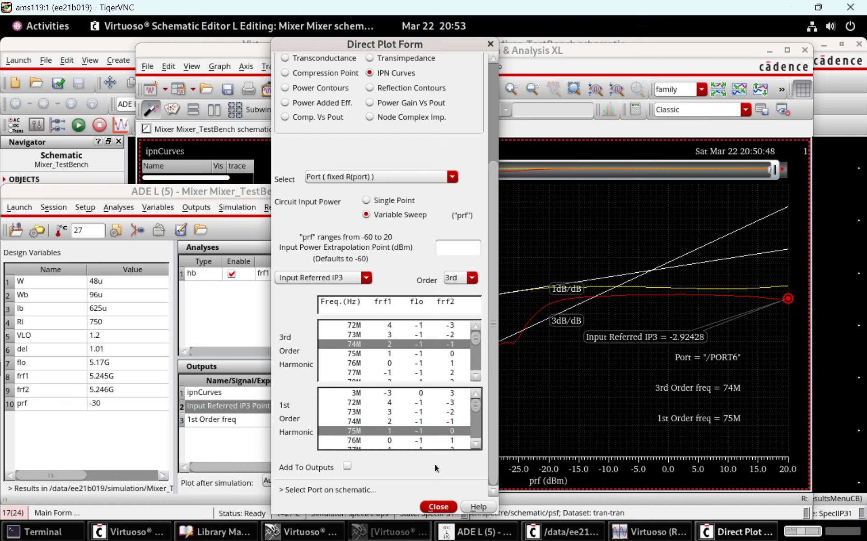
Check the input or output referred choices for the IPN curves and set the order to 2nd
left_click_drag(492, 241, 492, 203)
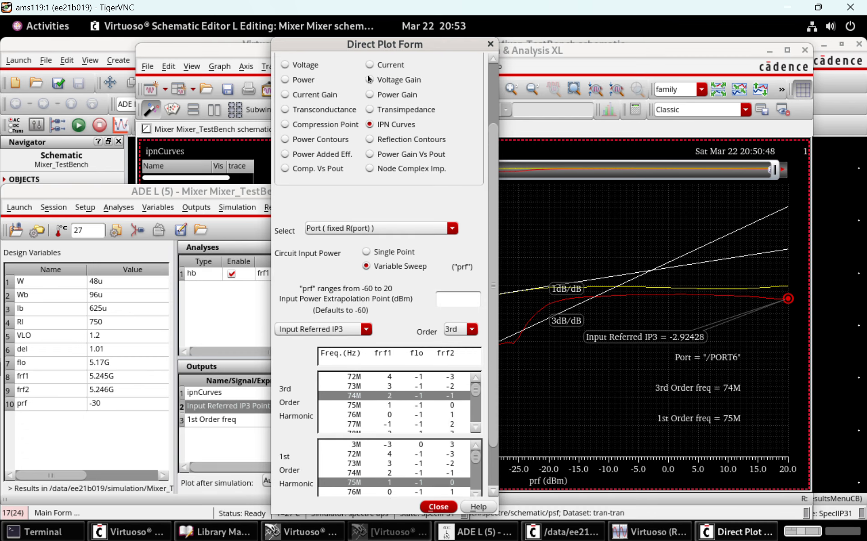
left_click(325, 329)
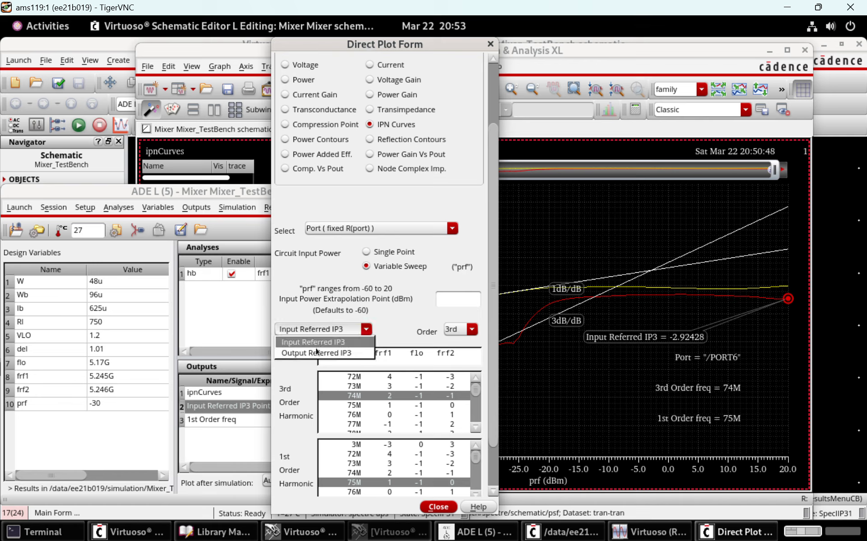
left_click(342, 330)
left_click(456, 329)
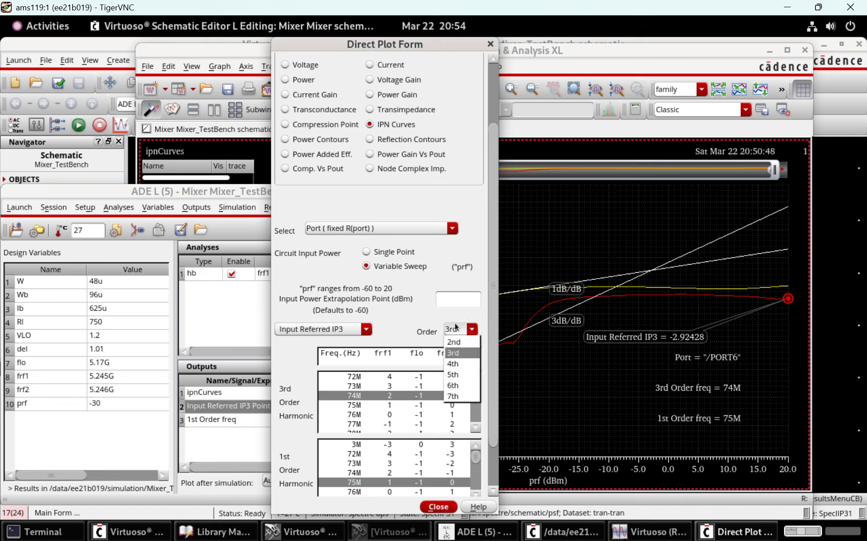
left_click(458, 342)
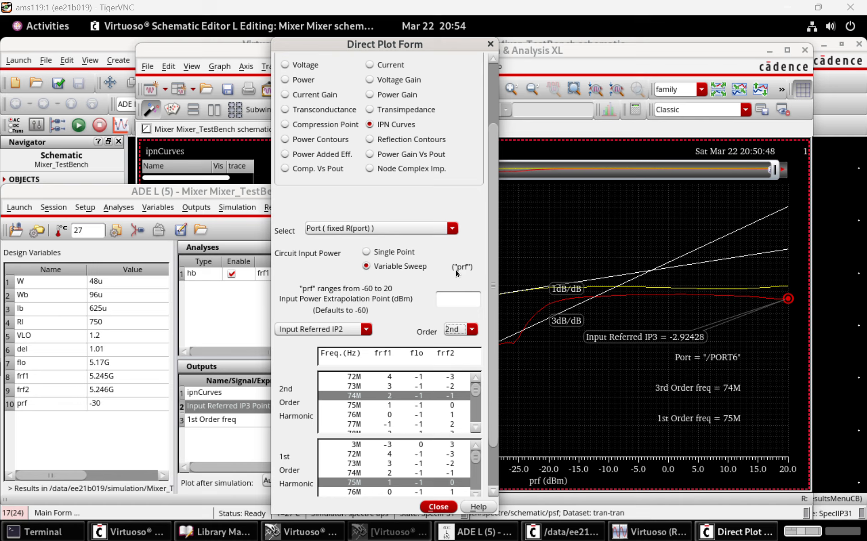
Browse the 2nd order harmonic list and select 5.321G (frf1 1, flo -1, frf2 1) as the 2nd order harmonic
left_click(476, 377)
left_click(476, 377)
left_click(480, 427)
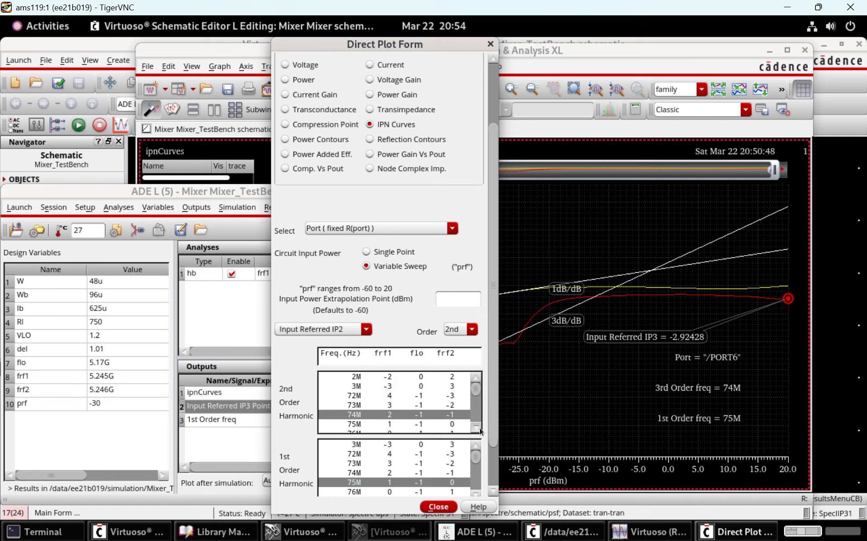
left_click(480, 428)
left_click(480, 427)
left_click(480, 427)
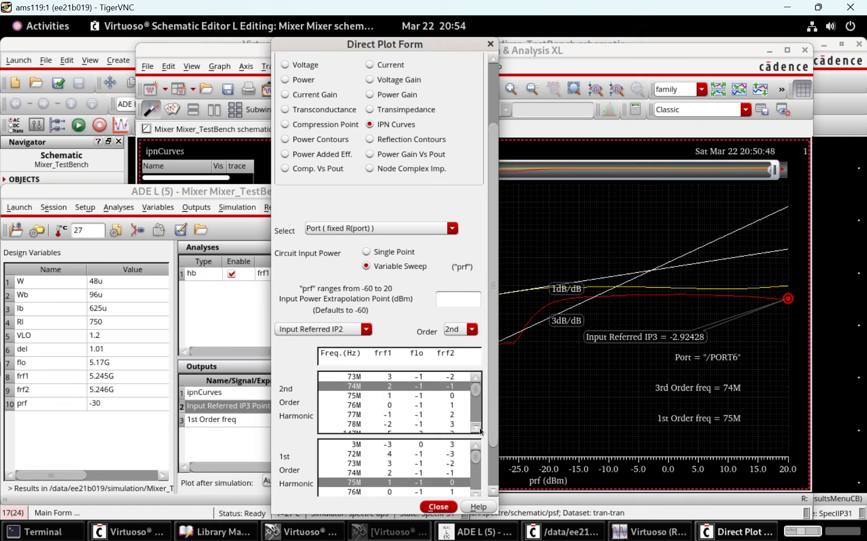
left_click(479, 427)
left_click(477, 380)
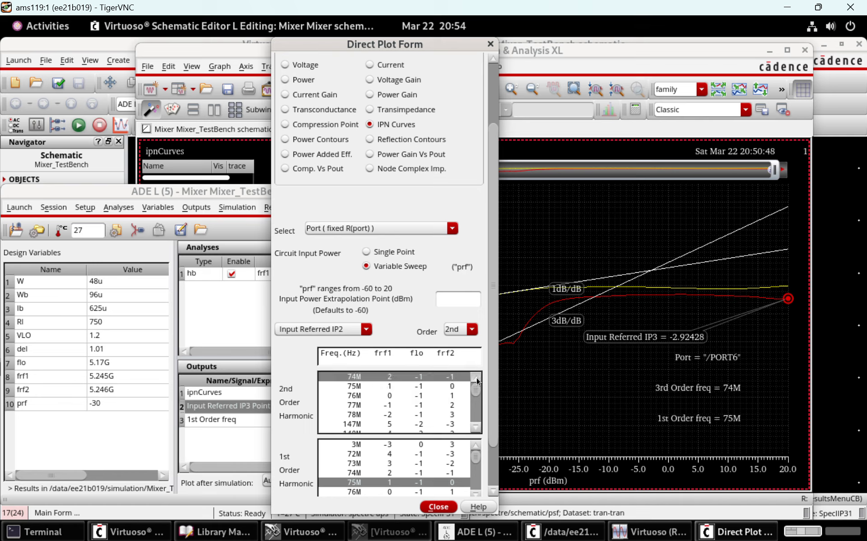
left_click(478, 381)
left_click(478, 381)
left_click(478, 381)
left_click(478, 380)
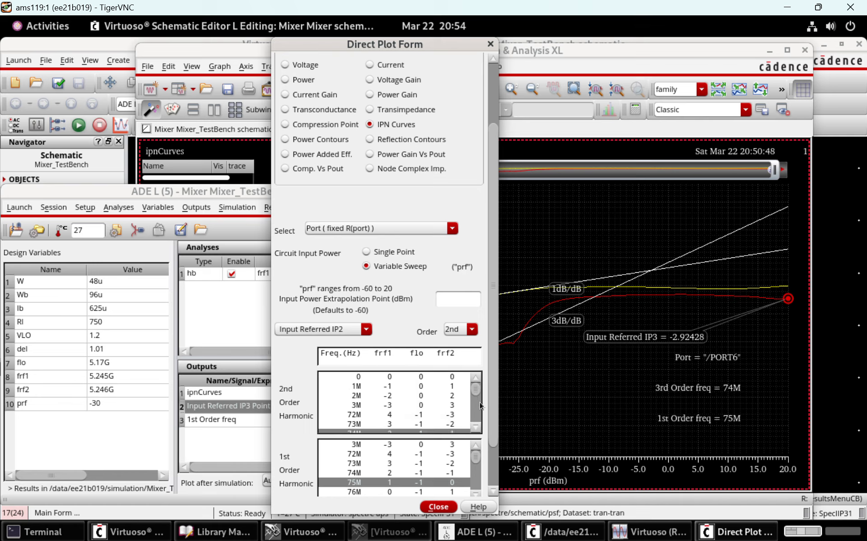
left_click(476, 428)
left_click(476, 428)
left_click(476, 427)
left_click(476, 427)
left_click(476, 427)
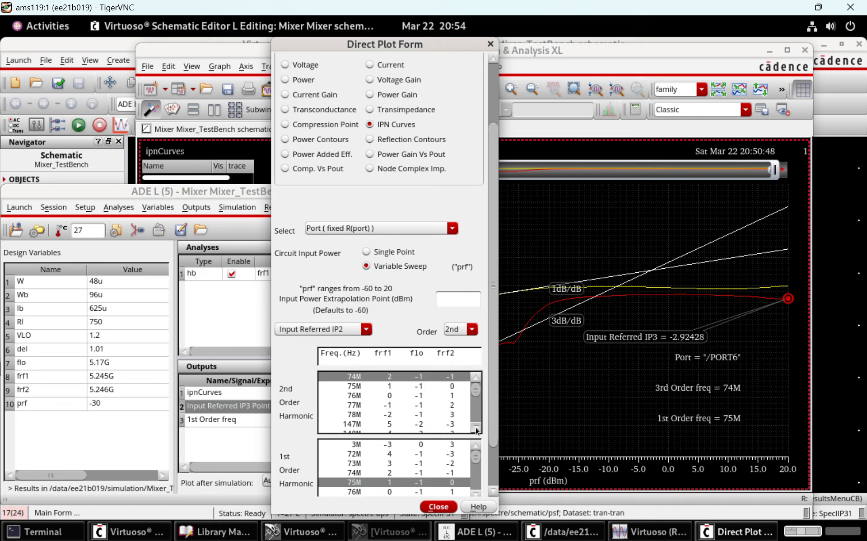
left_click(477, 427)
left_click(476, 428)
left_click(476, 428)
left_click(477, 427)
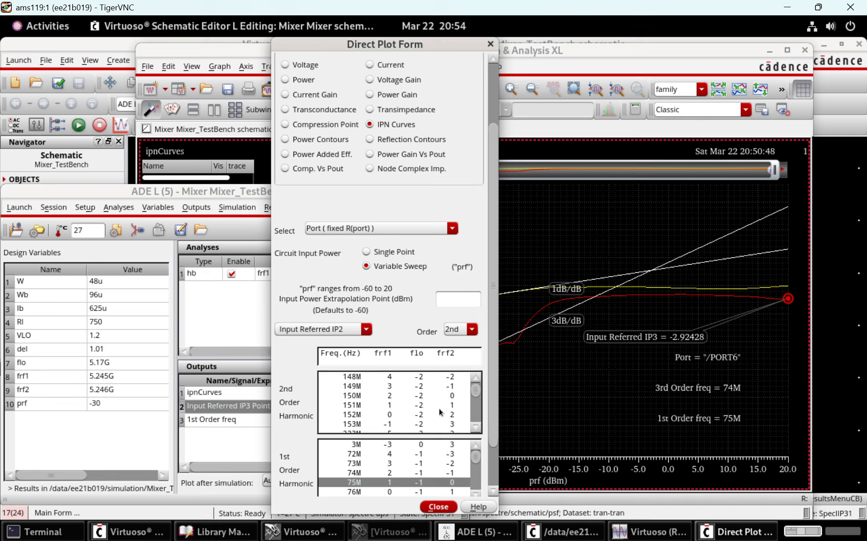
left_click(477, 428)
left_click(477, 427)
left_click(477, 427)
left_click(477, 428)
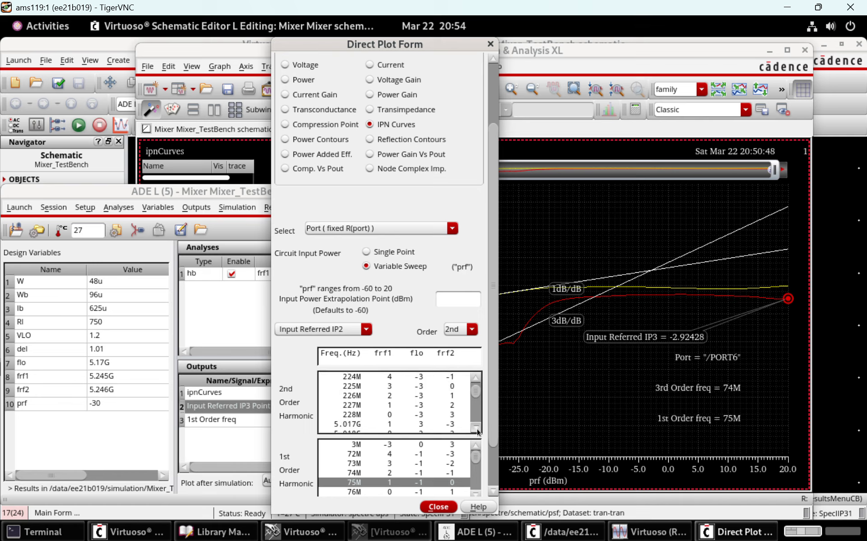
left_click(478, 428)
left_click(476, 427)
left_click(476, 427)
left_click(477, 427)
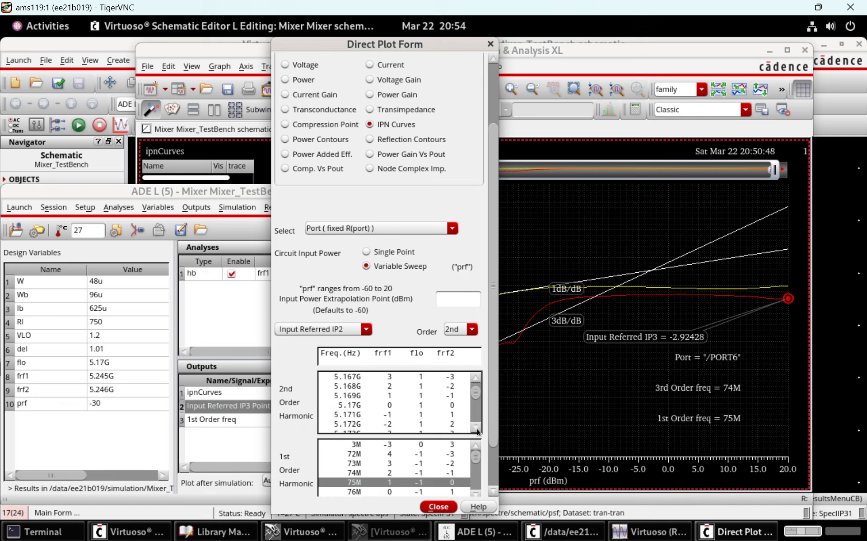
left_click(476, 427)
left_click(477, 427)
left_click(476, 427)
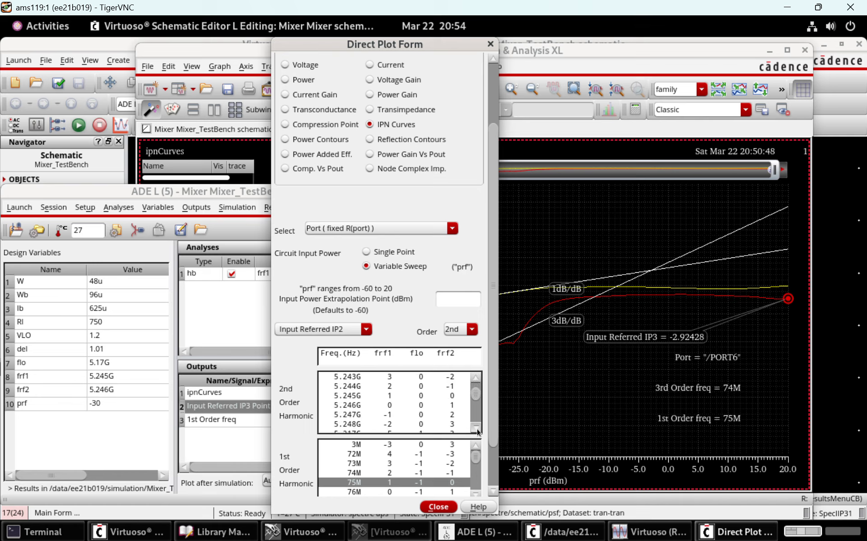
left_click(477, 428)
left_click(477, 427)
left_click(476, 428)
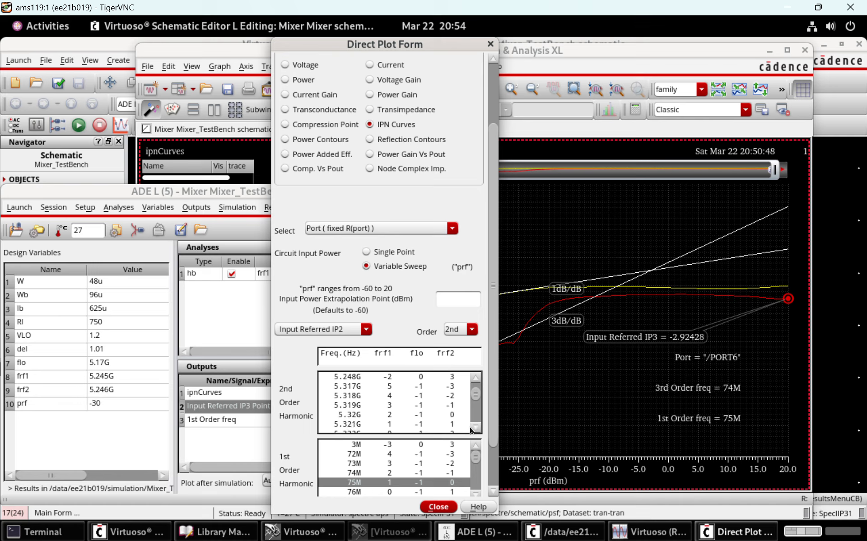
left_click(431, 425)
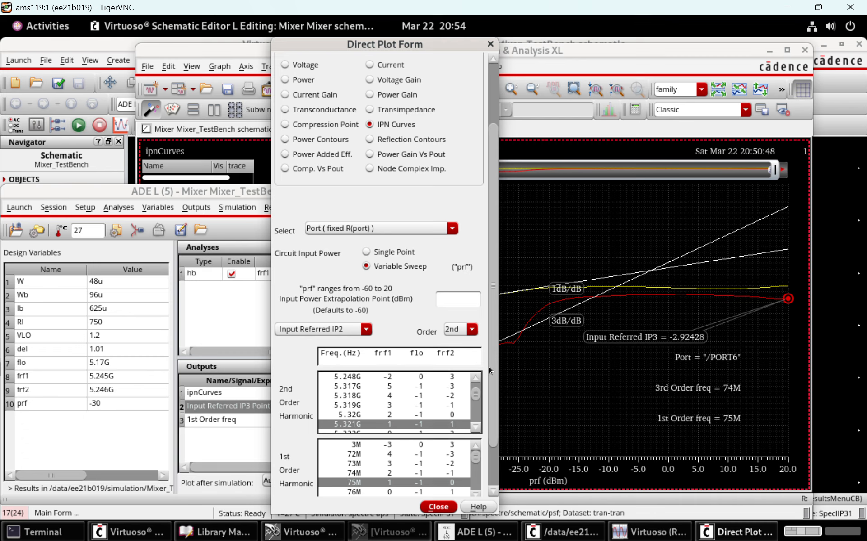
Plot the 2nd order IPN curves for PORT6, move the Input Referred IP2 label below the curves, and close the graph window
scroll(489, 366, "down", 3)
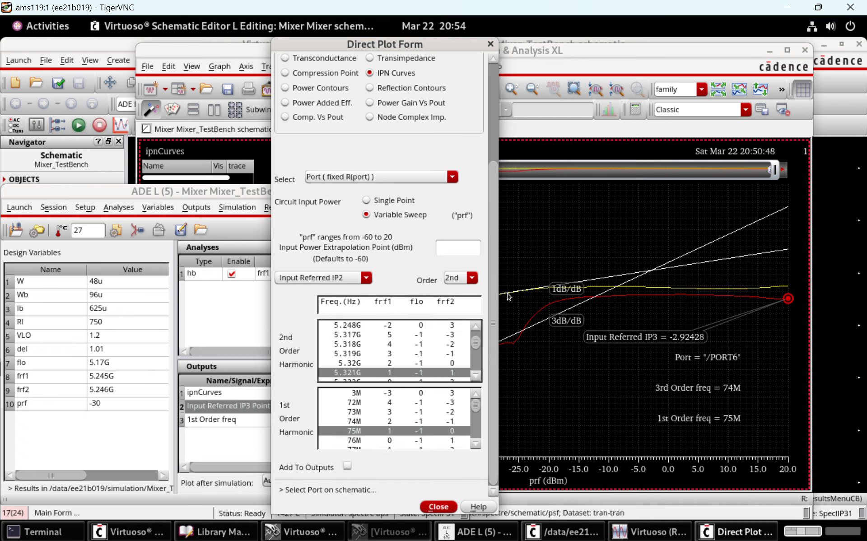
left_click(770, 51)
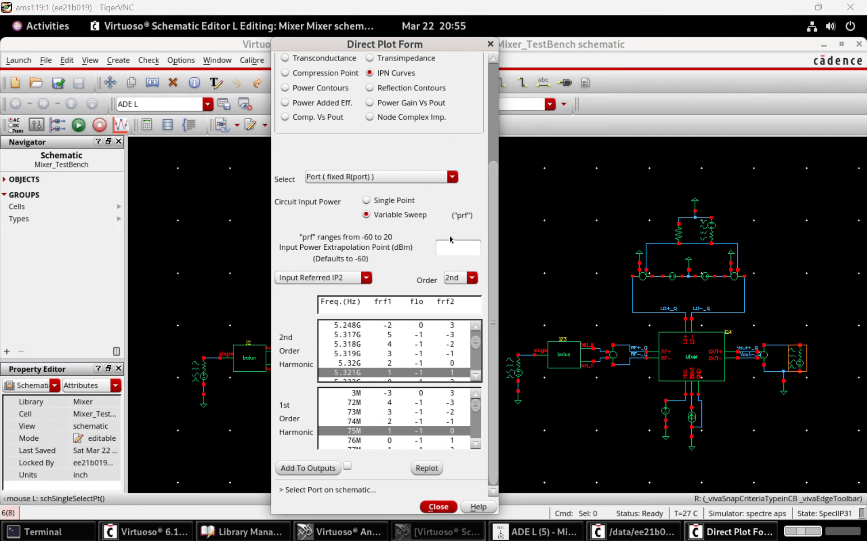
left_click(427, 468)
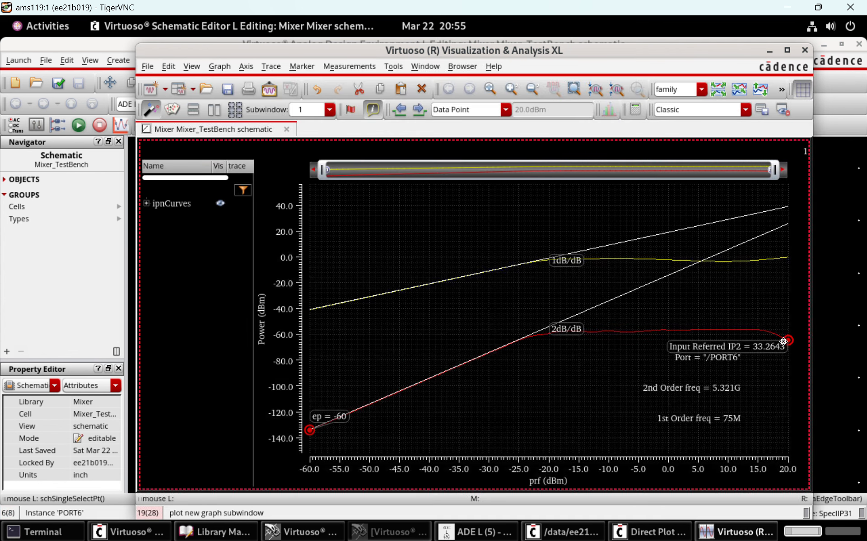
mouse_move(784, 342)
left_mouse_down()
mouse_move(739, 429)
mouse_move(718, 361)
mouse_move(596, 383)
left_mouse_up()
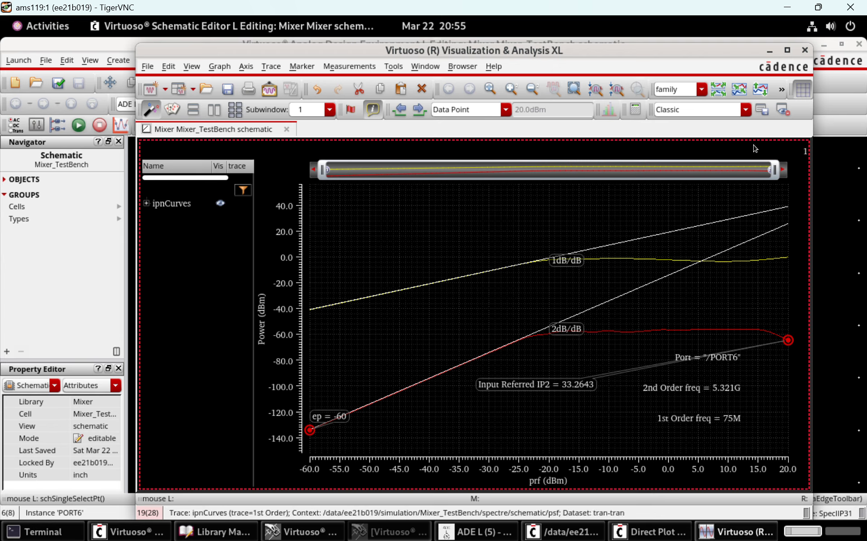
mouse_move(497, 284)
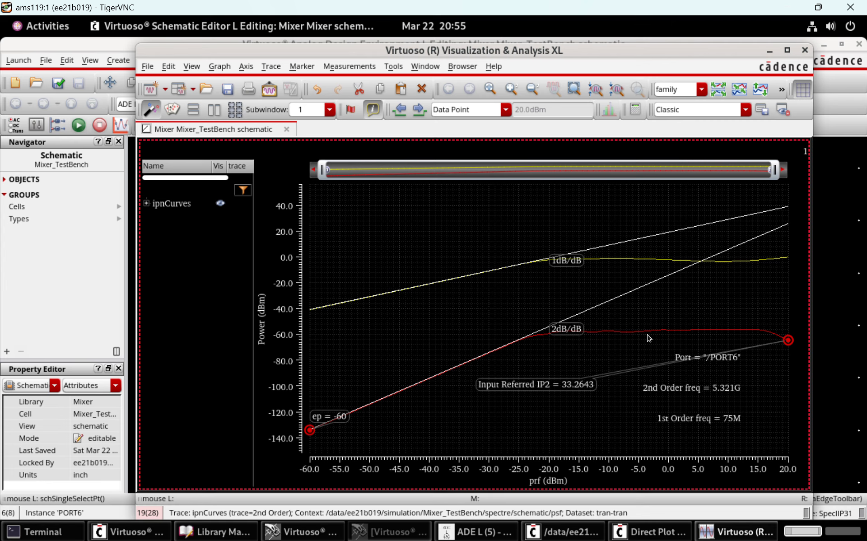
left_click(806, 51)
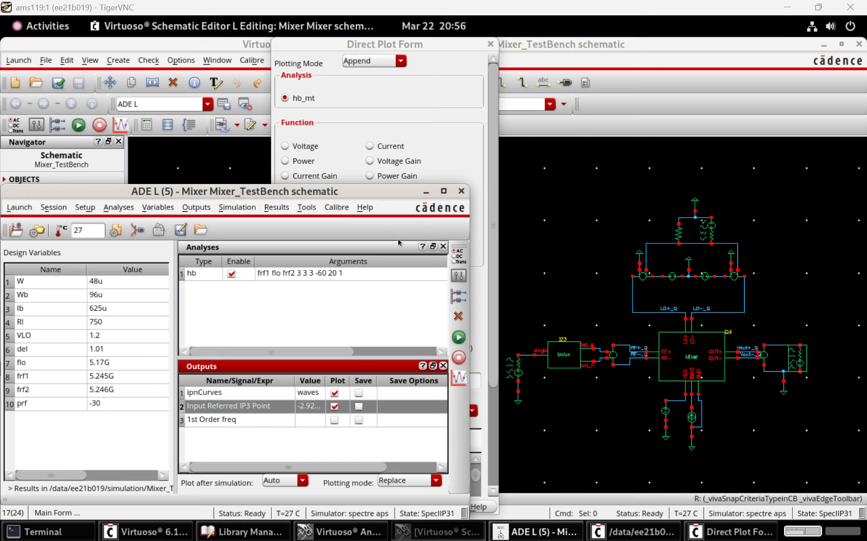
Set the Direct Plot Form to the Current function with rms signal level and a prf value of -60
left_click(408, 116)
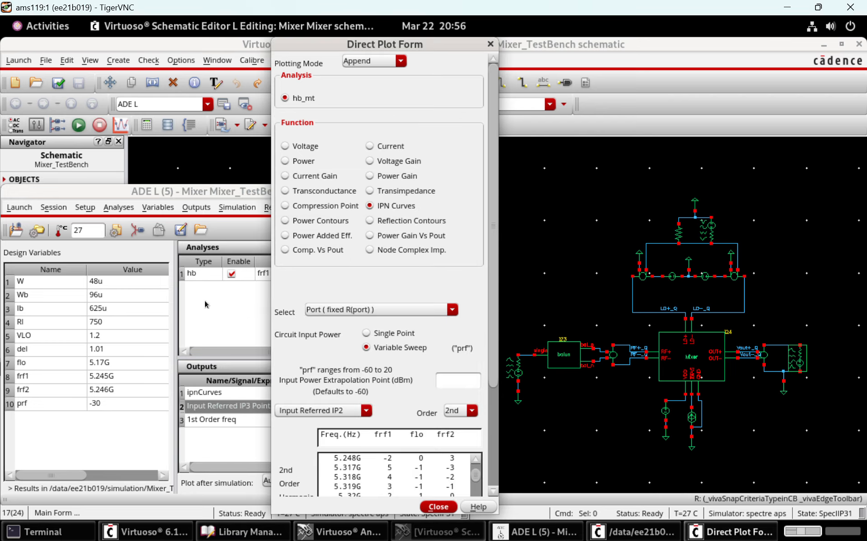
left_click(312, 149)
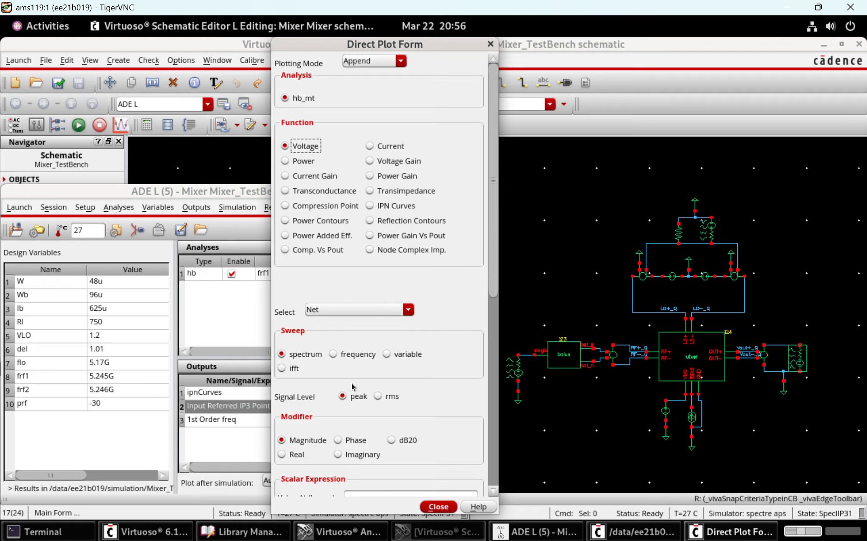
left_click(397, 399)
scroll(497, 292, "down", 3)
scroll(495, 393, "down", 6)
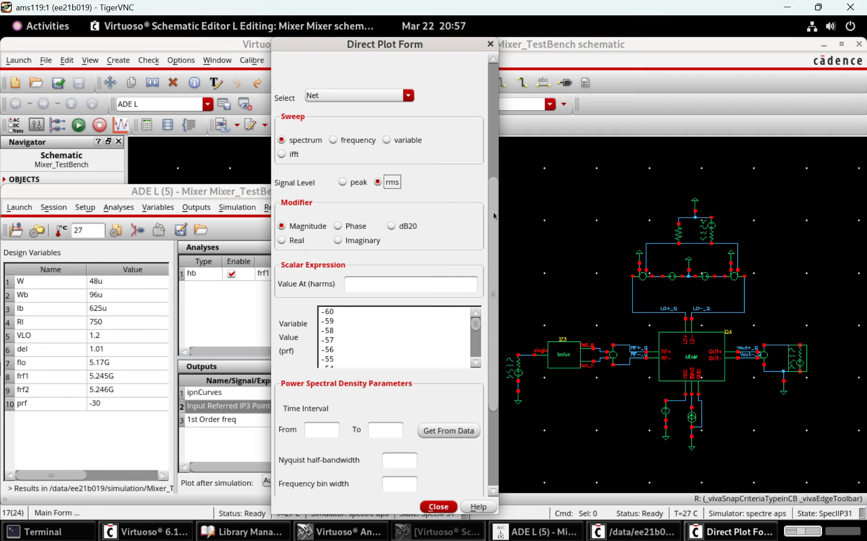
left_click_drag(497, 248, 460, 143)
left_click(391, 125)
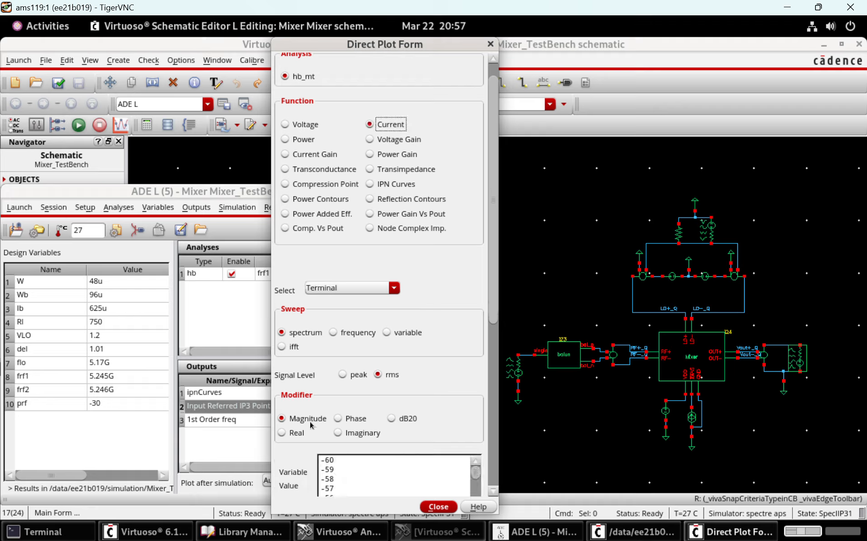
left_click_drag(492, 302, 492, 383)
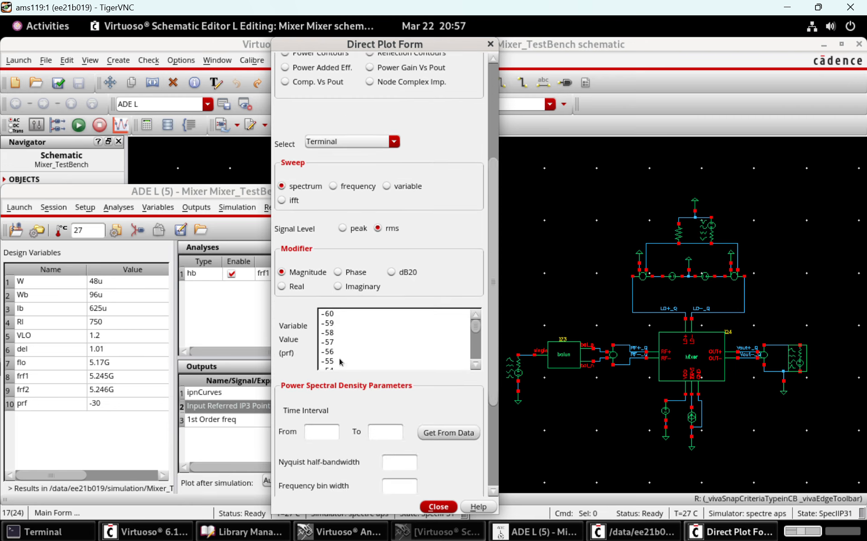
left_click(333, 314)
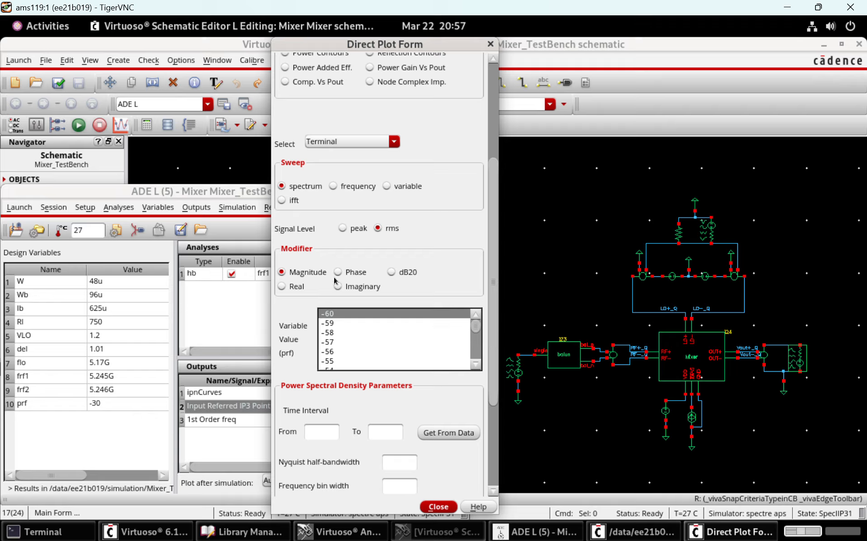
left_click_drag(492, 296, 490, 426)
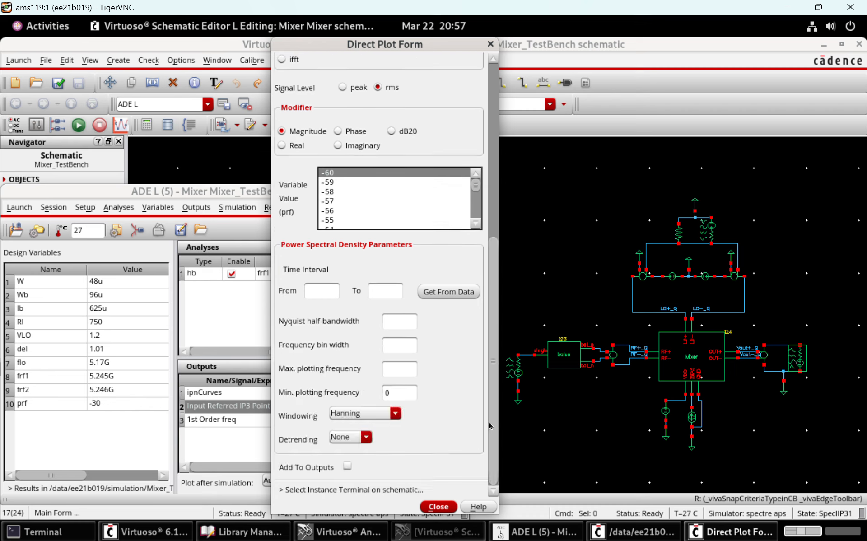
Plot the current spectrum at the PLUS terminal of supply source V4, which feeds VDD of mixer instance I0
left_click(552, 274)
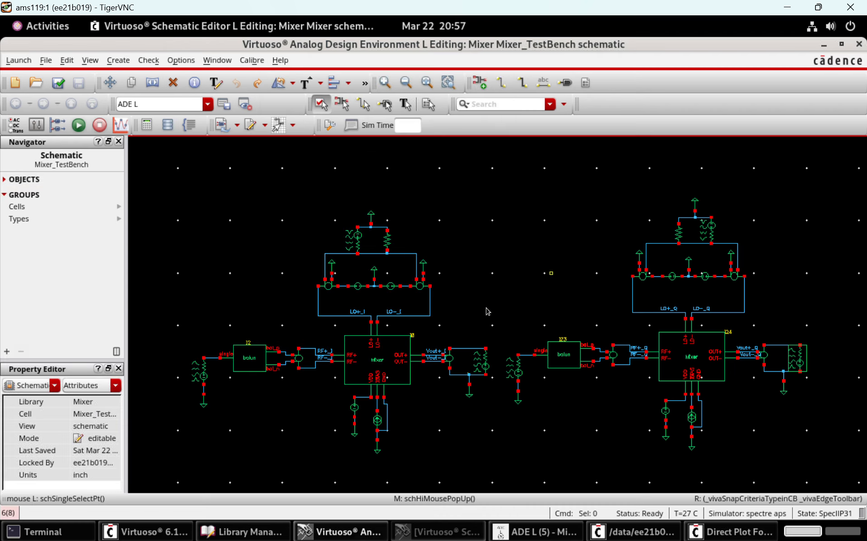
scroll(290, 410, "up", 4)
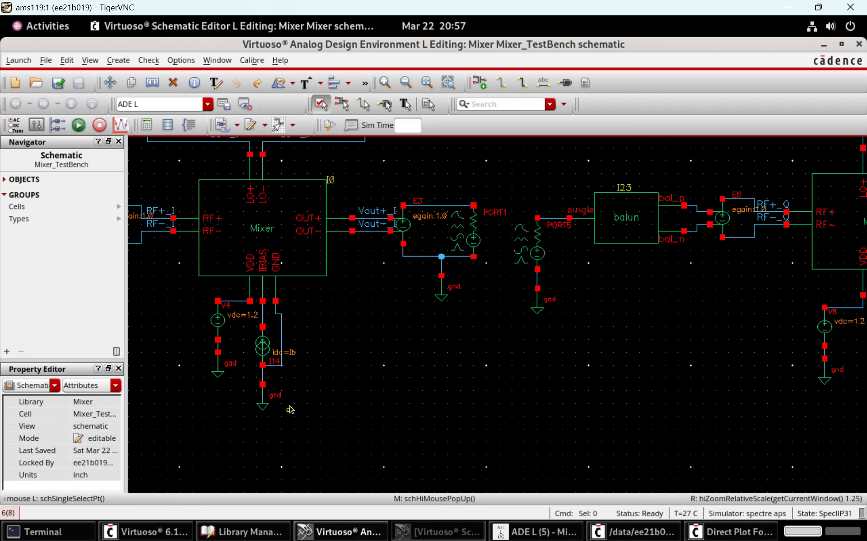
scroll(290, 410, "up", 2)
scroll(290, 410, "left", 2)
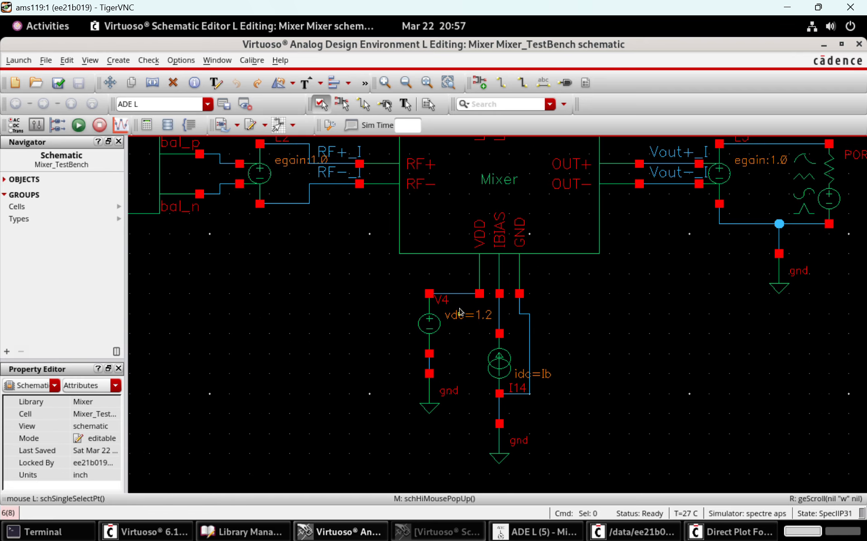
left_click(429, 294)
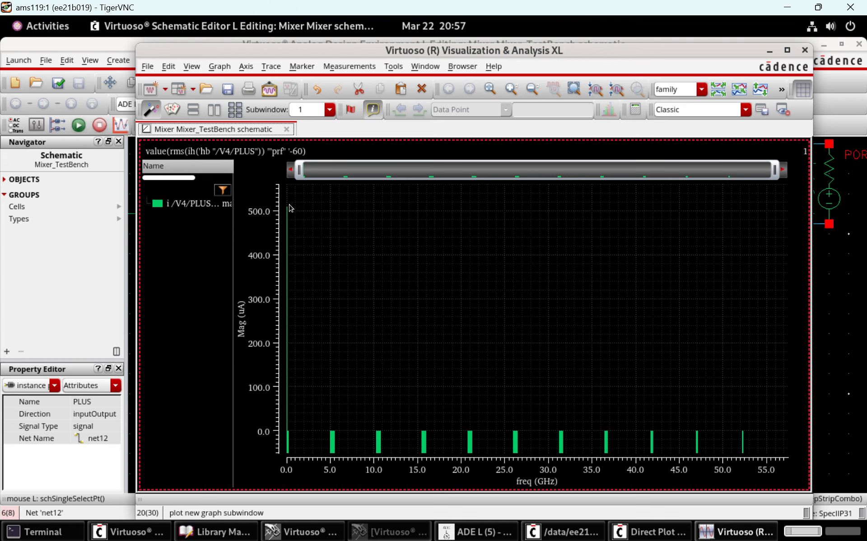
mouse_move(289, 209)
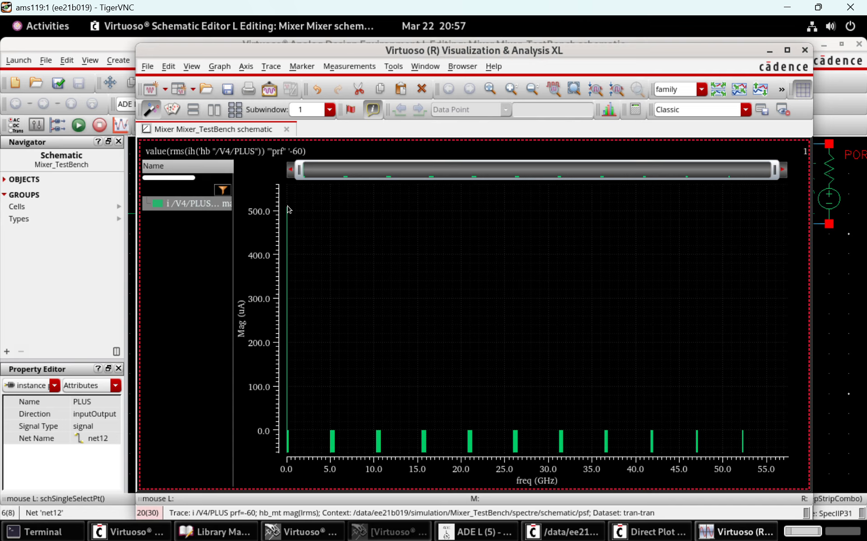
Close the current spectrum graph and fit the whole Mixer_TestBench schematic in view
left_click(805, 50)
scroll(743, 382, "right", 2, "shift")
scroll(743, 382, "left", 5, "shift")
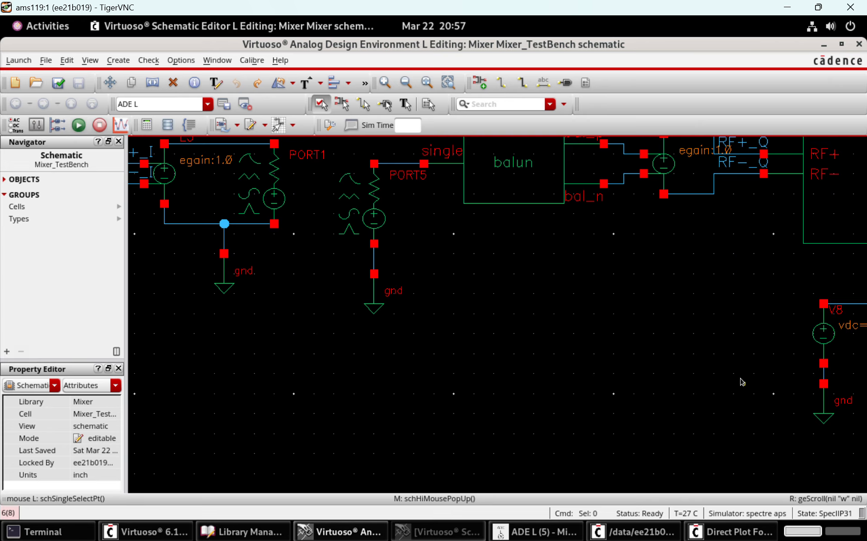
key("bracketleft")
key("f")
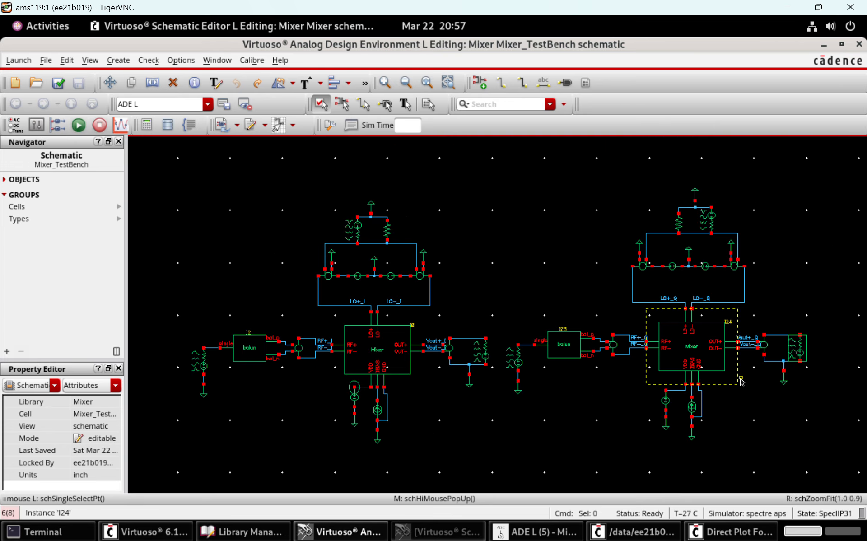